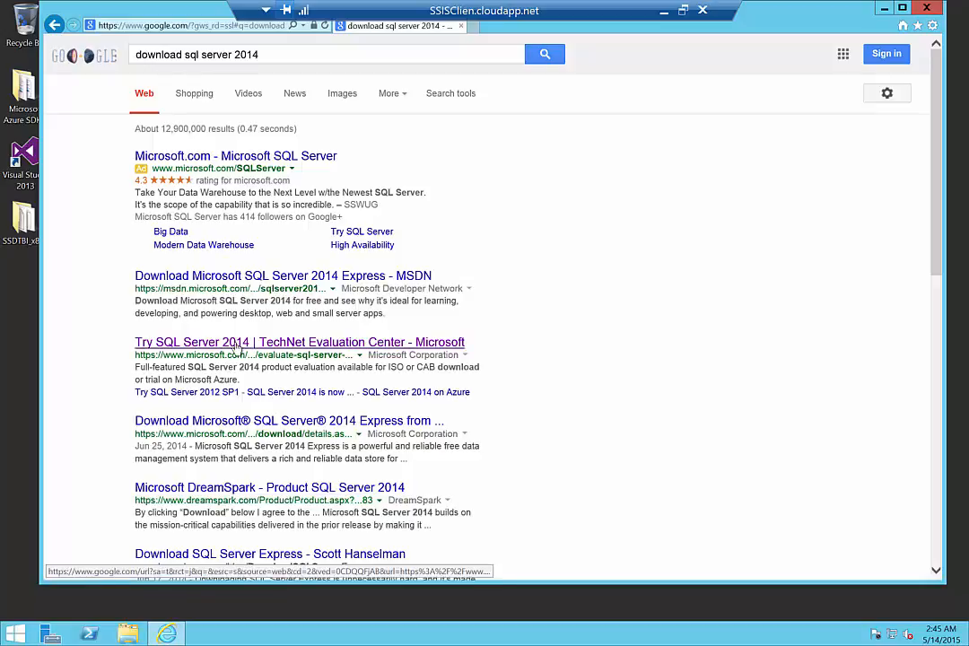
- Open the TechNet Evaluation Center result for SQL Server 2014 and register for the ISO download
left_click(236, 344)
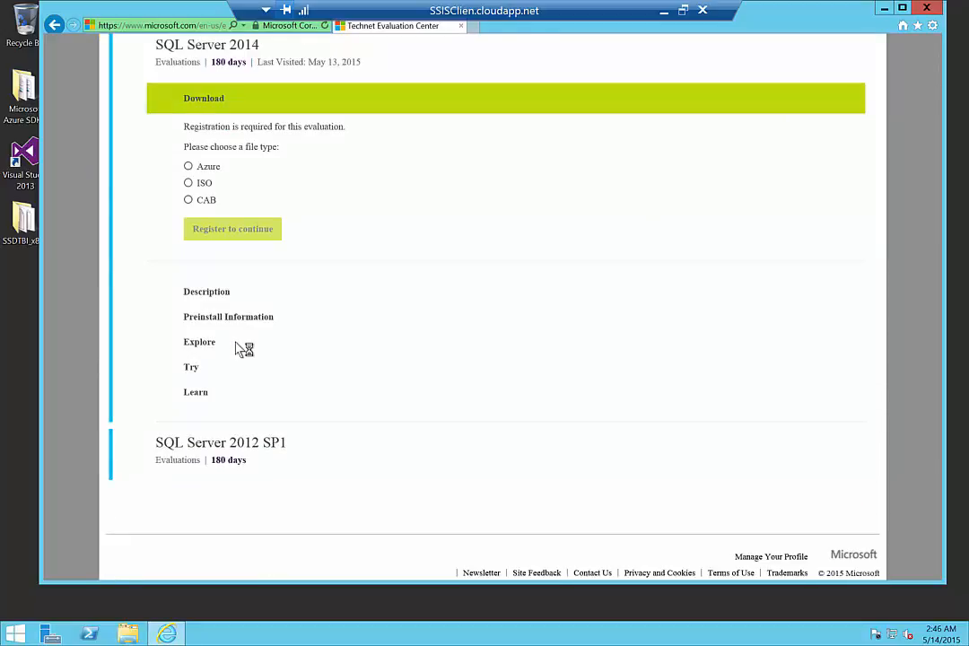
scroll(244, 348, "up", 5)
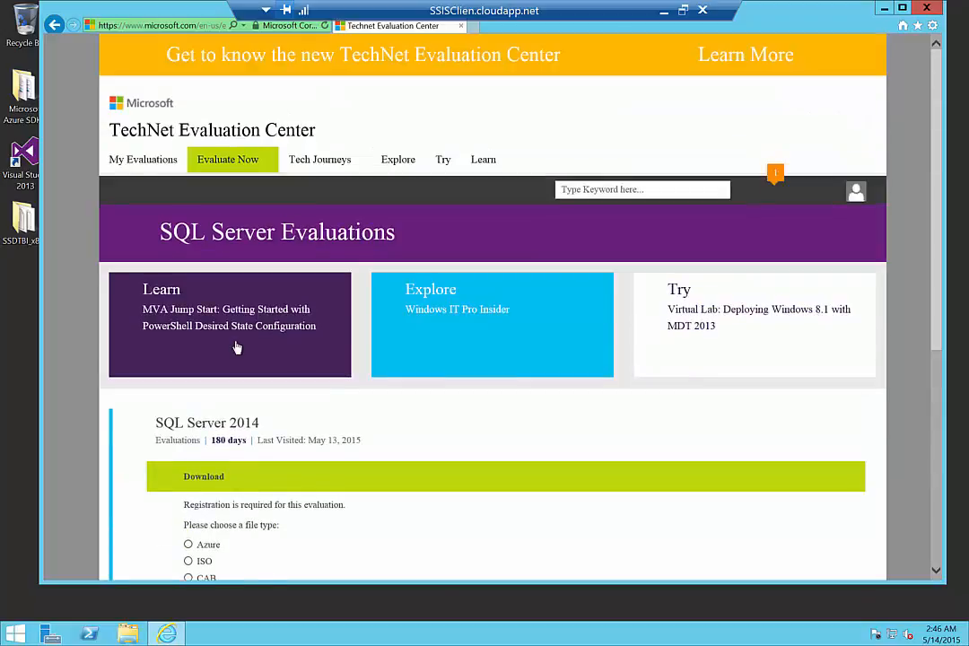
left_click(857, 192)
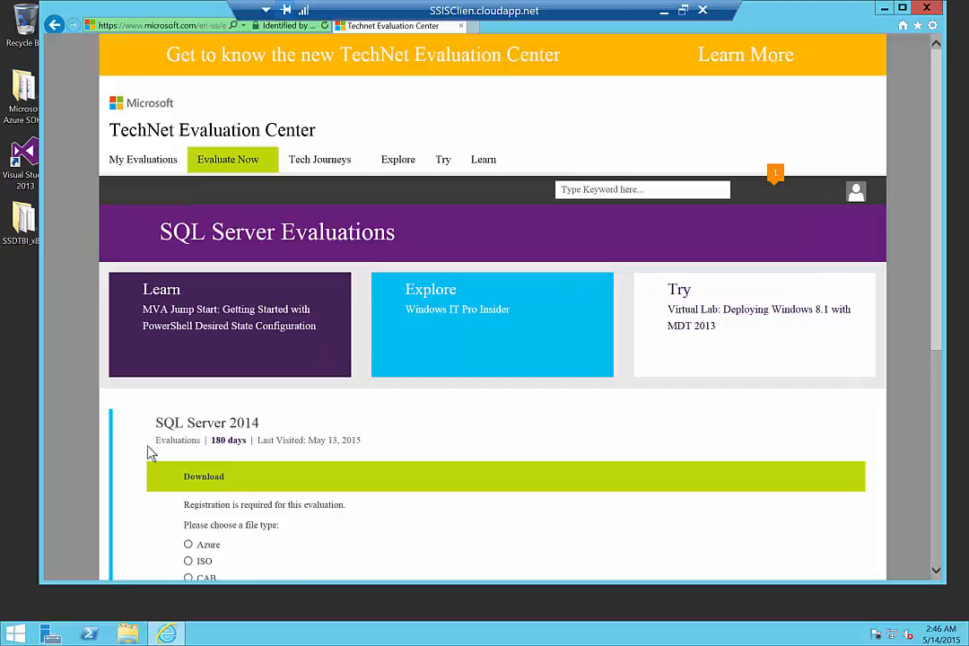
scroll(149, 453, "down", 2)
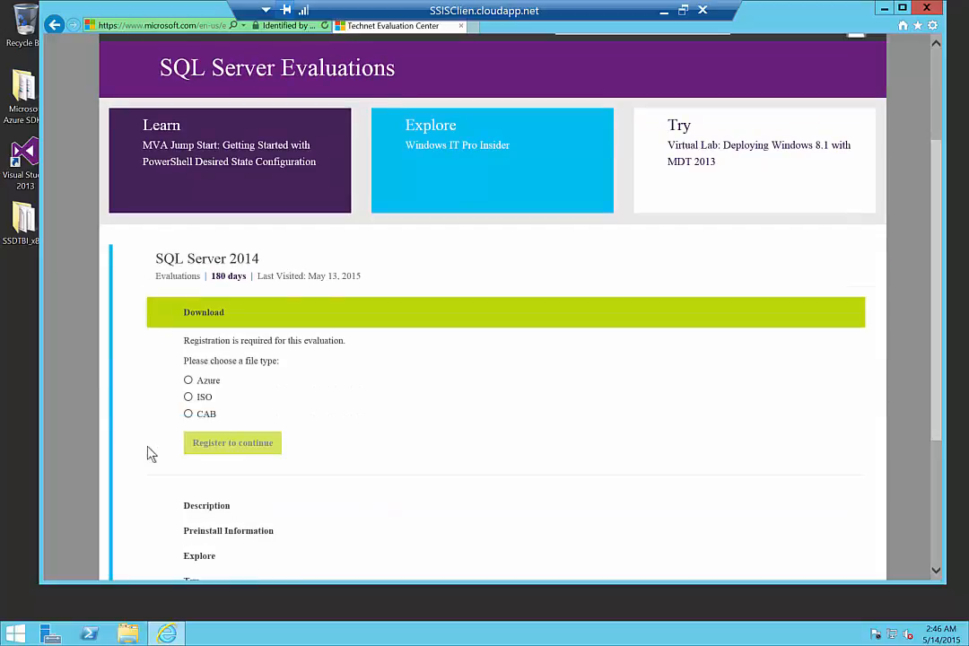
left_click(188, 398)
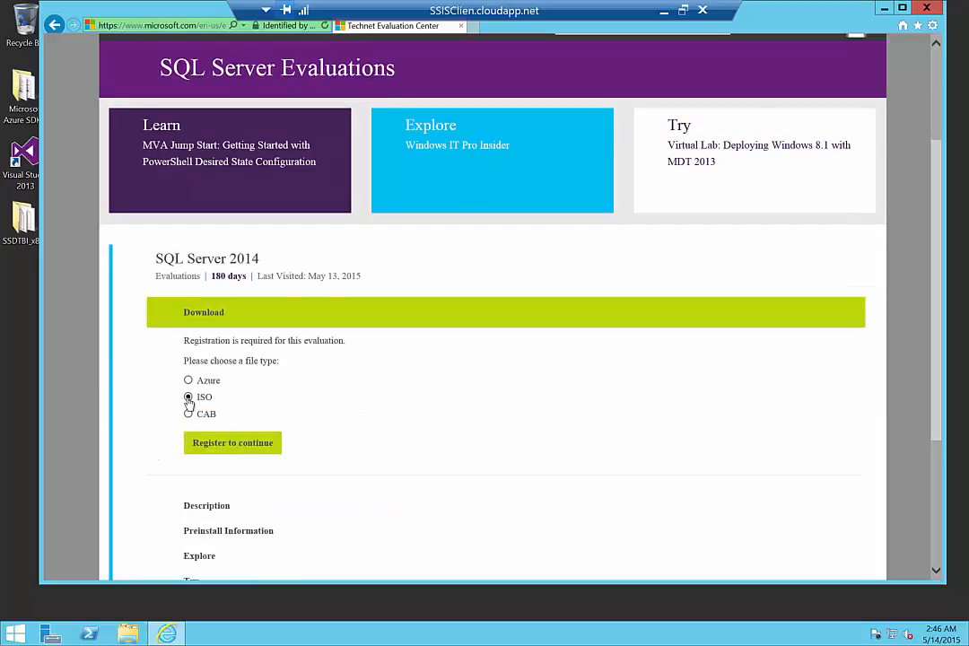
left_click(239, 447)
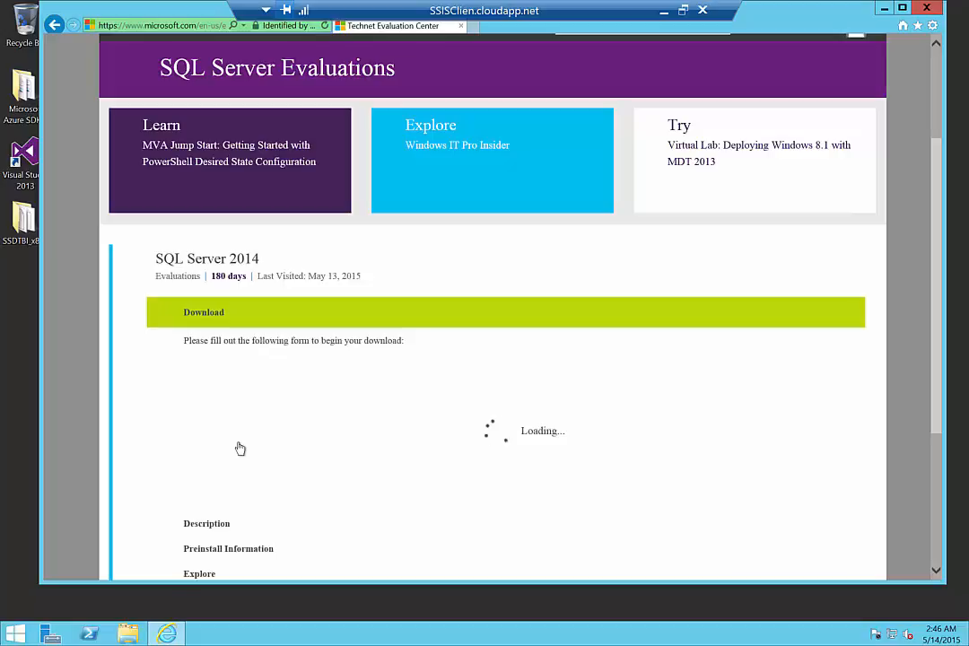
- Submit the prefilled registration form for the 64 bit version, leaving all newsletter and contact options unselected
scroll(240, 448, "down", 3)
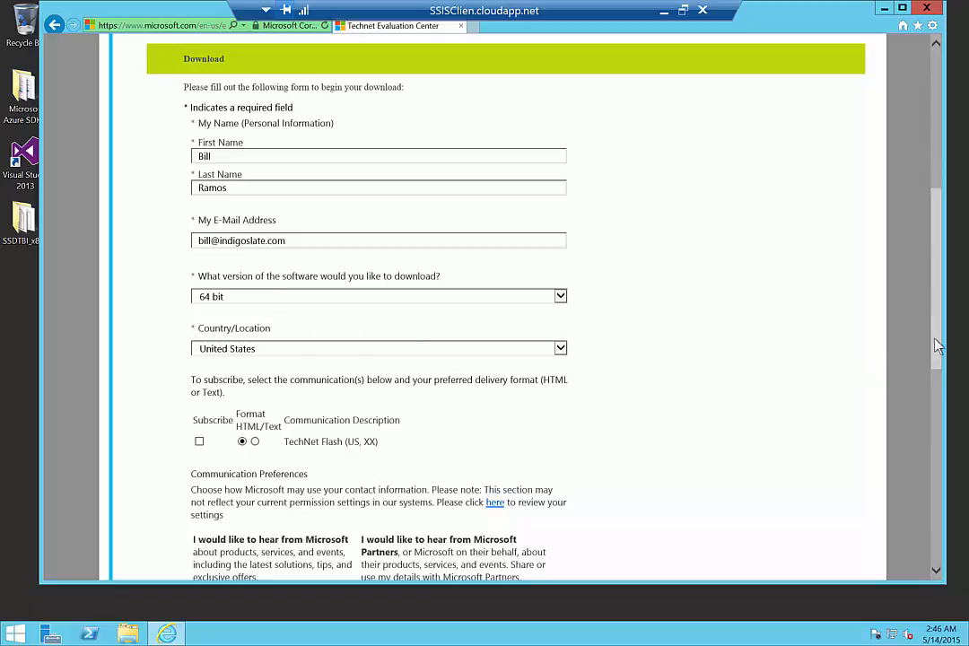
left_click_drag(938, 346, 840, 467)
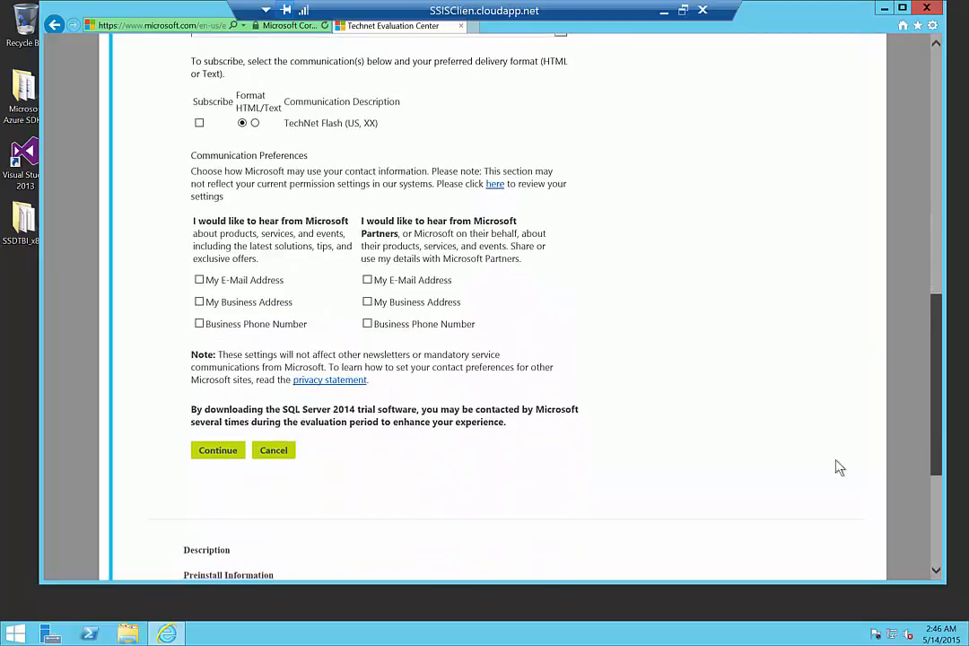
left_click(212, 453)
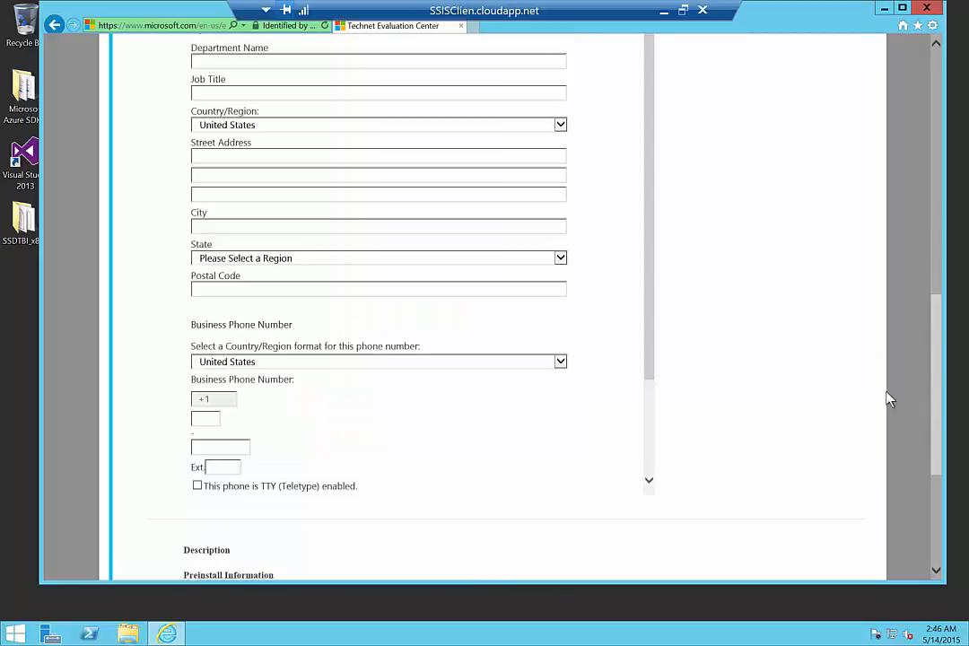
- Choose English as the download language, leave the business details blank, and save SQLServer2014-x64-ENU.iso
left_click_drag(936, 396, 944, 291)
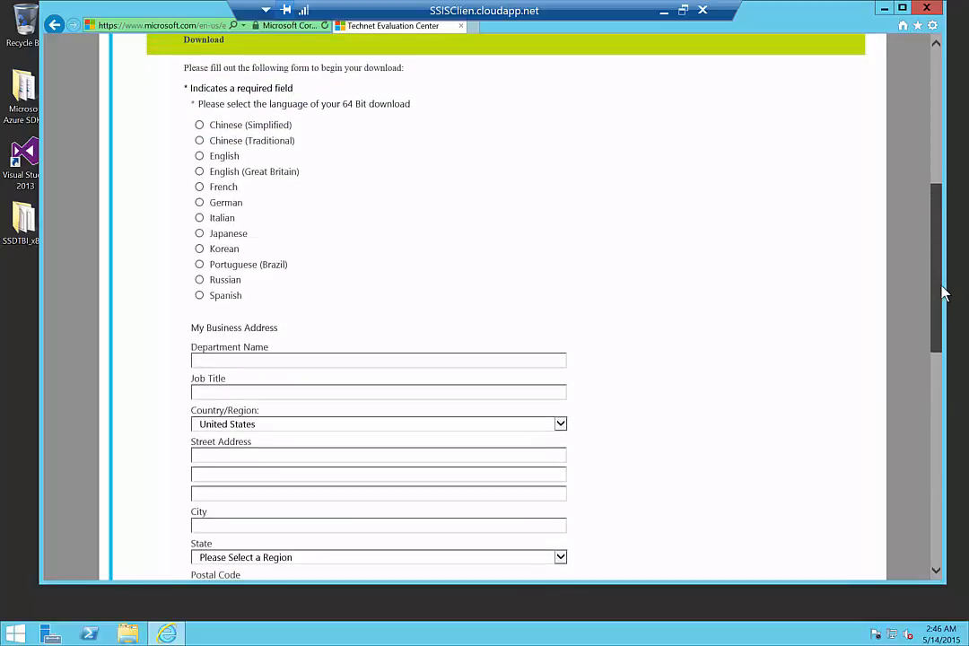
left_click(200, 157)
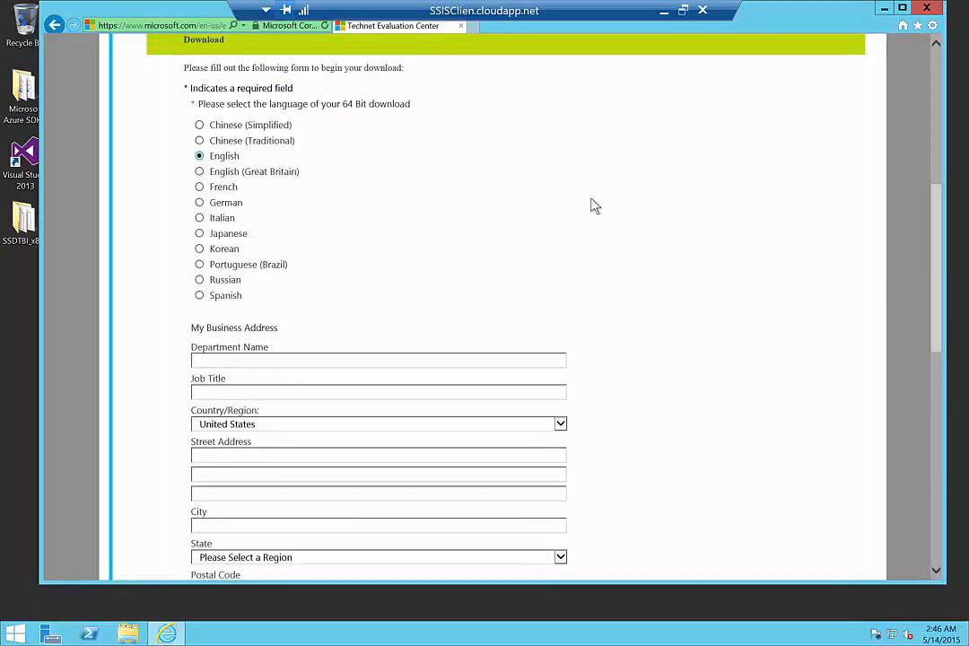
left_click_drag(938, 213, 947, 358)
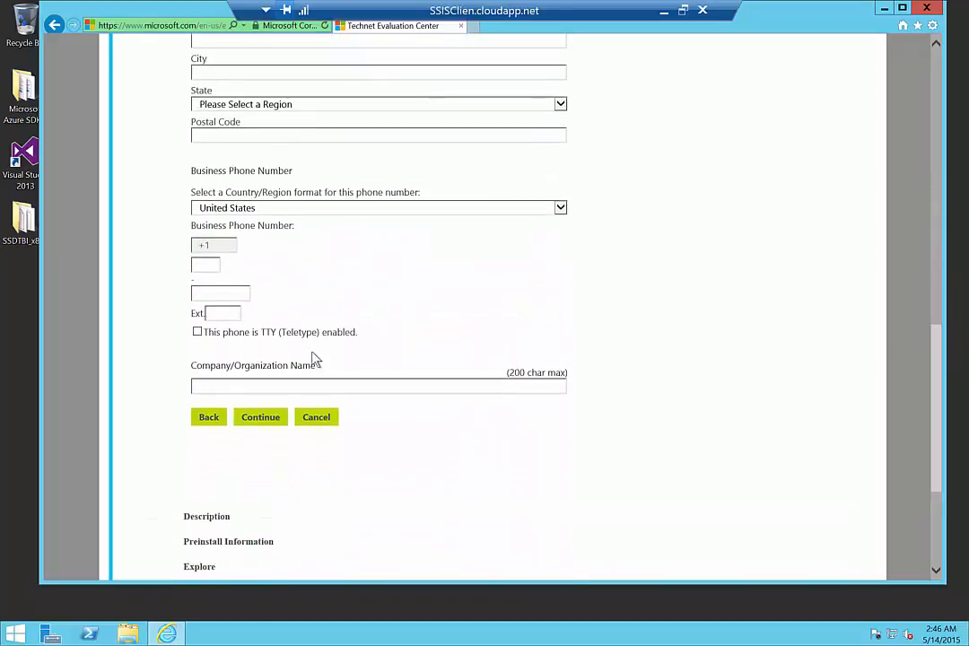
left_click(260, 417)
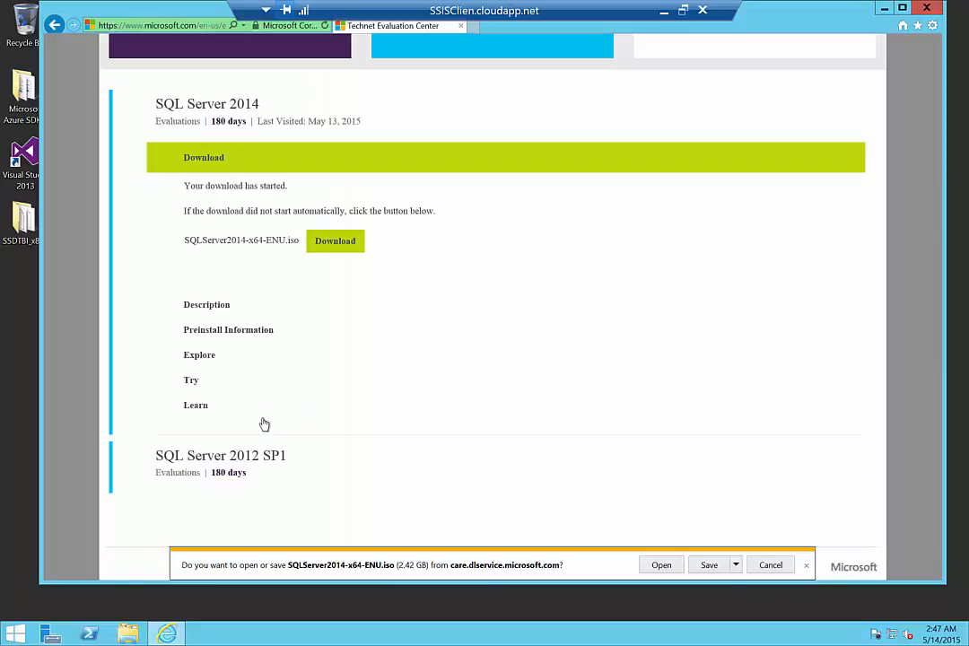
left_click(709, 566)
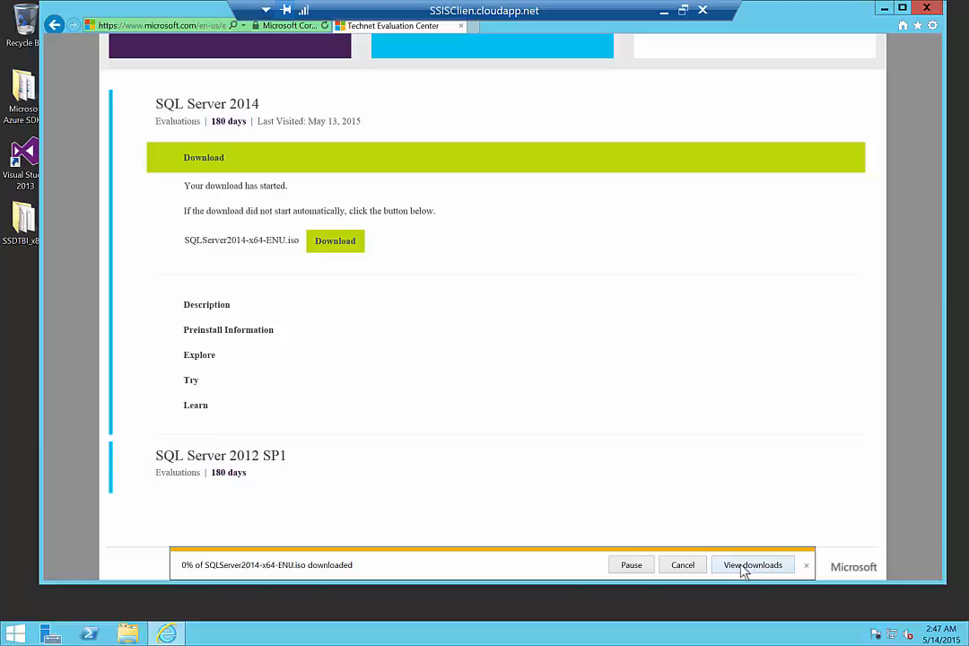
- Go from the browser's download list to the Downloads folder and unblock SQLServer2014-x64-ENU.iso in its properties
left_click(752, 566)
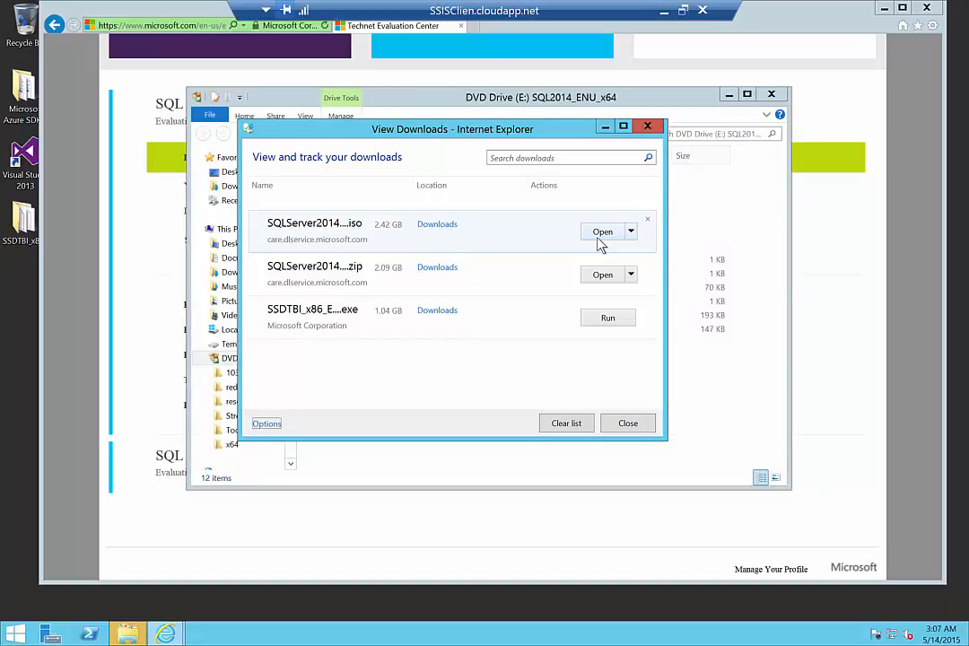
left_click(439, 229)
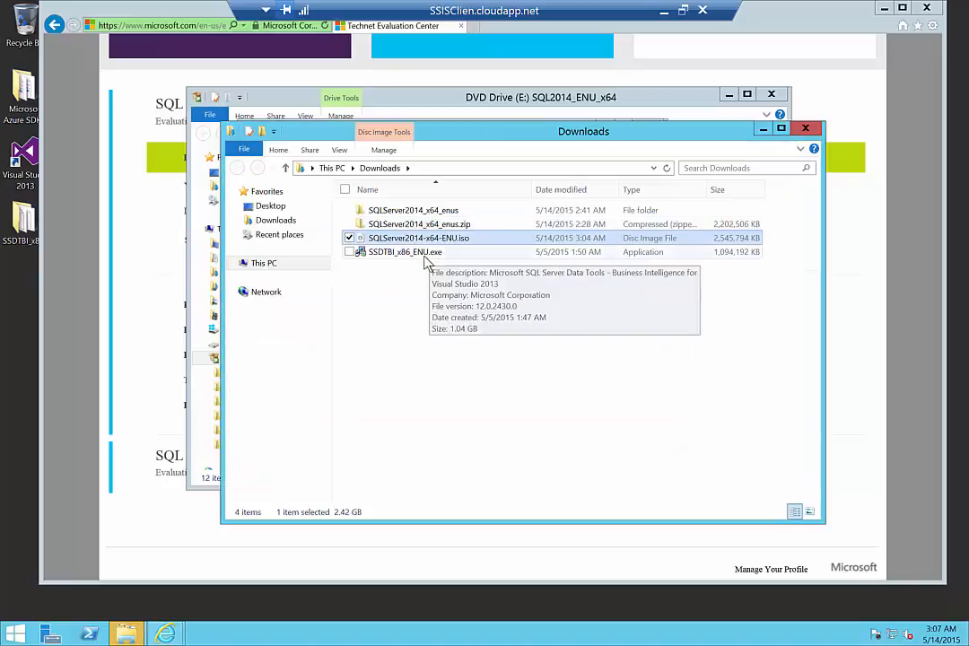
right_click(436, 240)
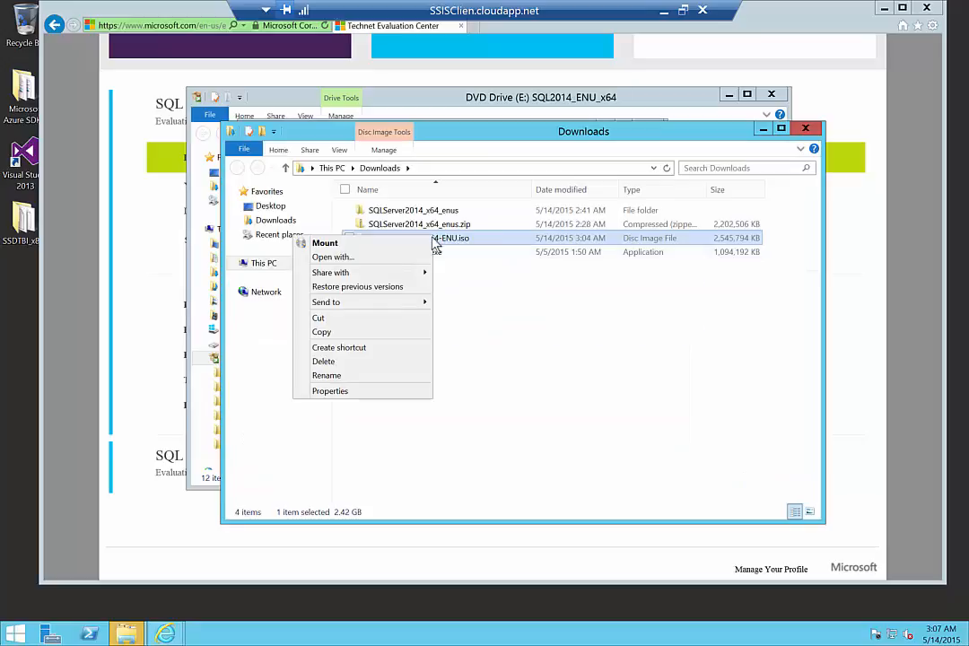
left_click(355, 399)
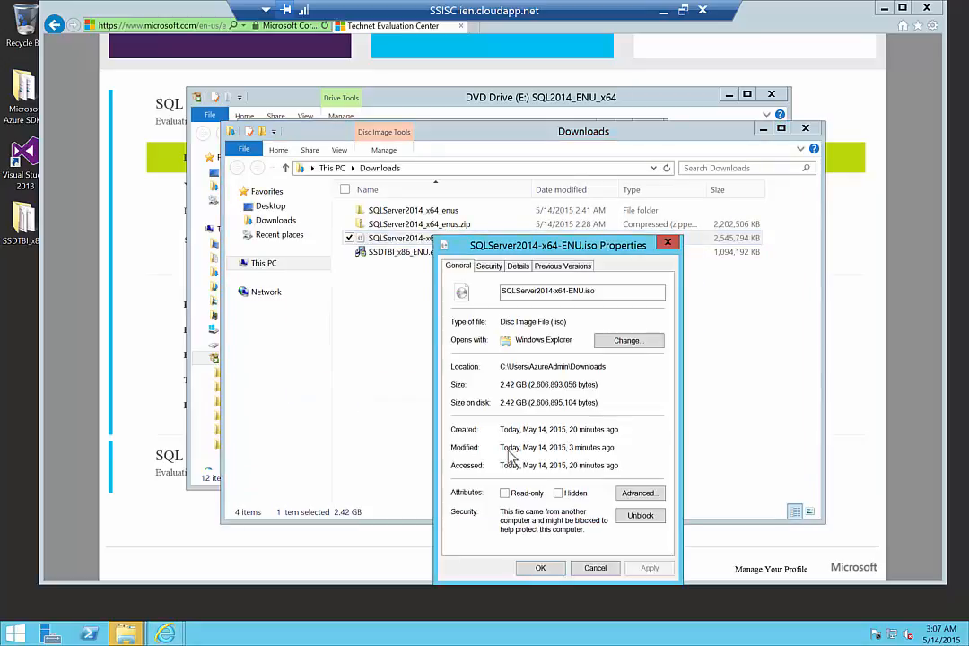
left_click(637, 517)
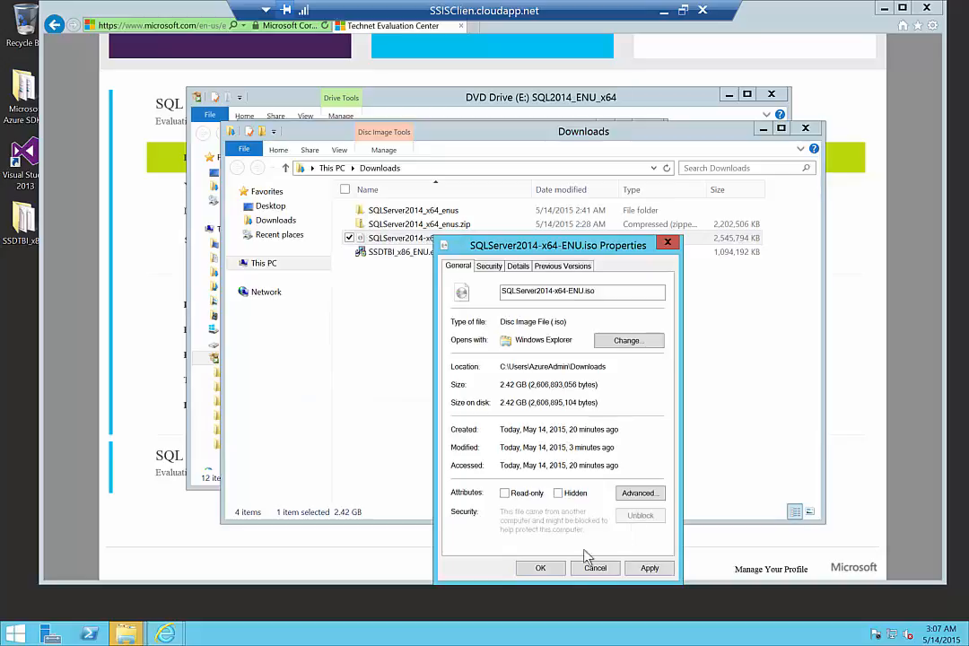
left_click(549, 570)
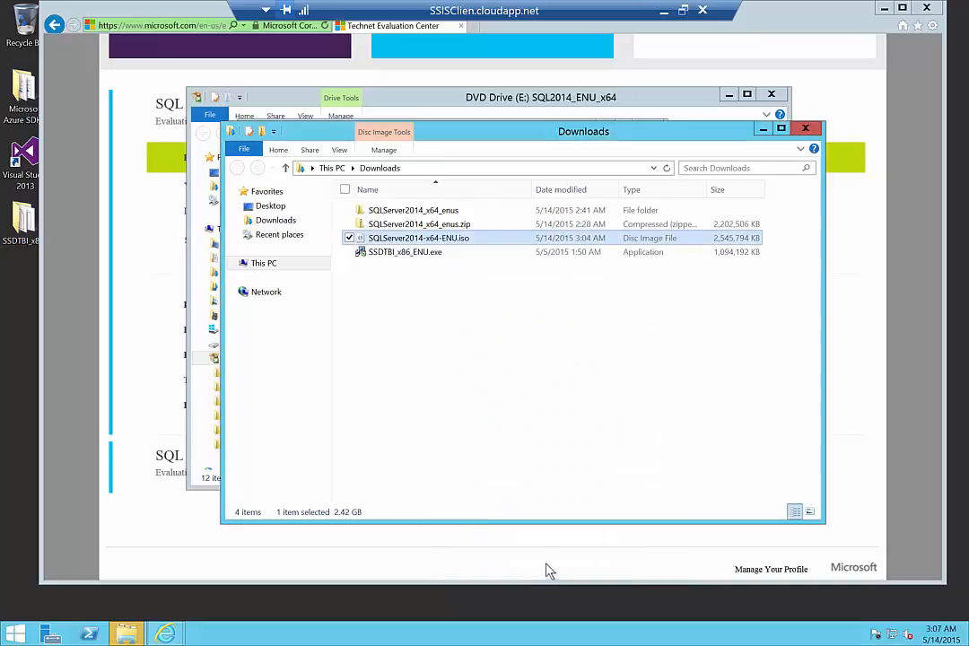
- Mount the SQL Server 2014 ISO and run its setup.exe to start a new stand-alone installation
double_click(452, 244)
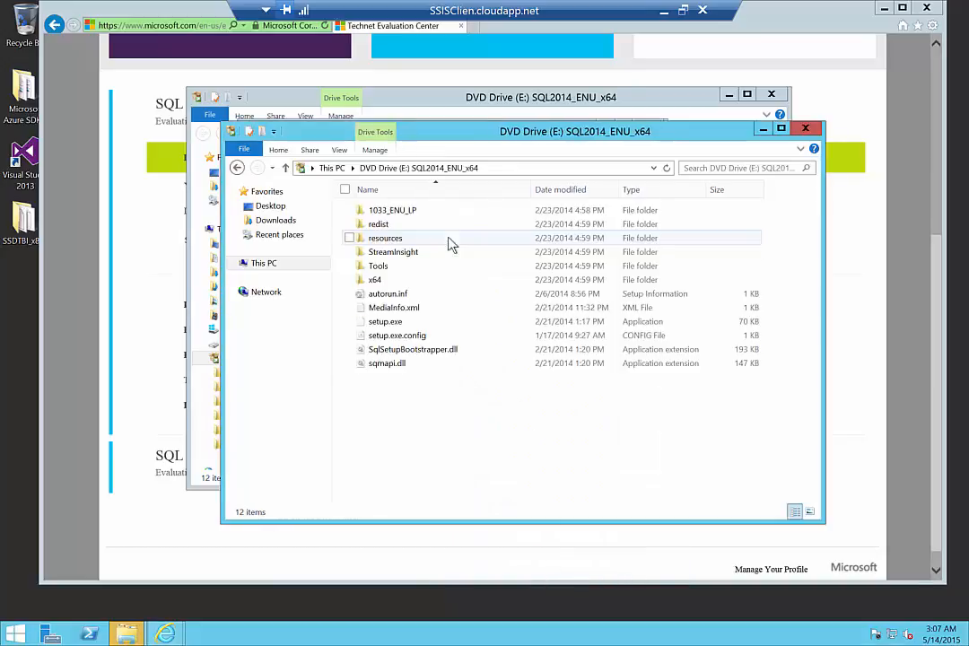
double_click(386, 321)
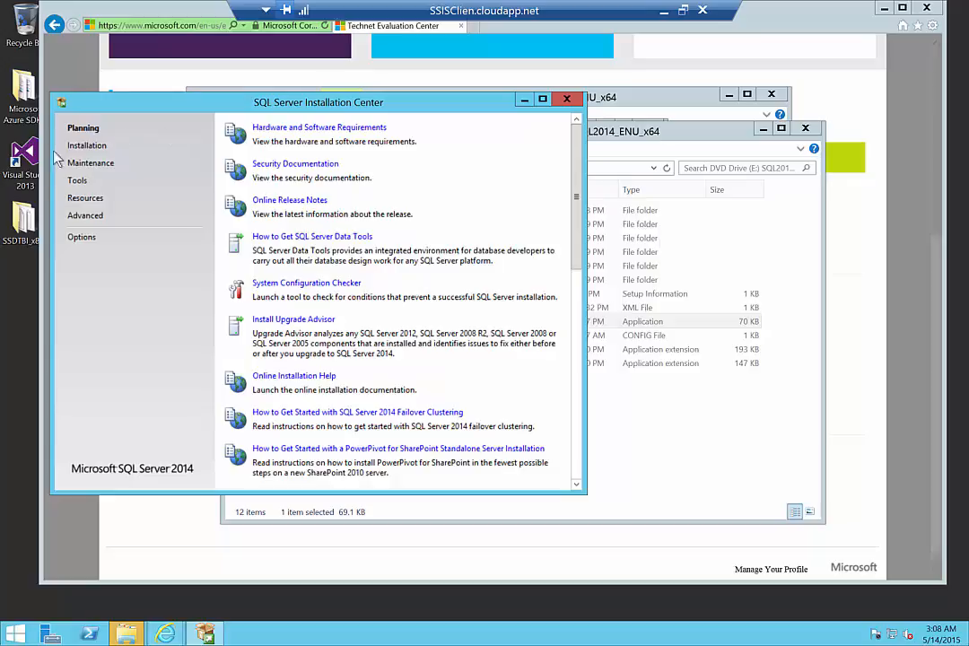
left_click(80, 147)
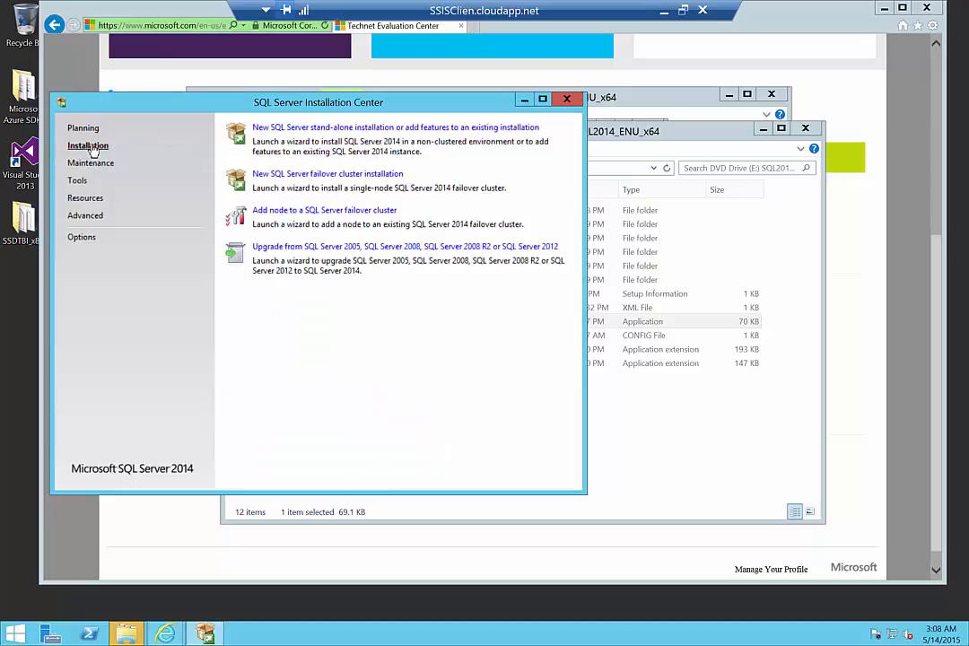
left_click(314, 130)
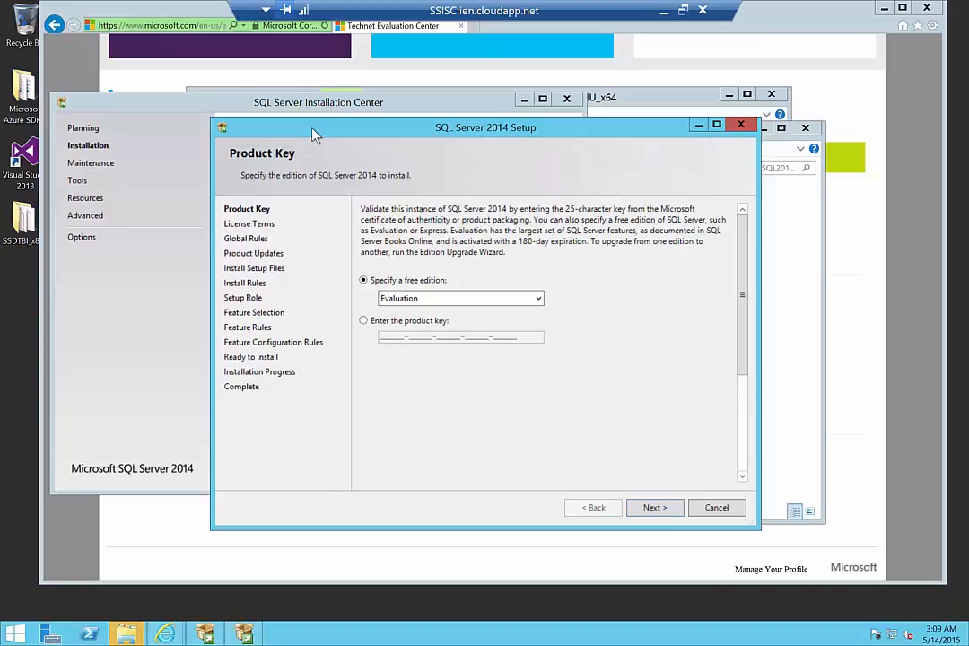
- Accept the license terms for the free Evaluation edition and continue setup with the SQL Server Feature Installation role
left_click(646, 510)
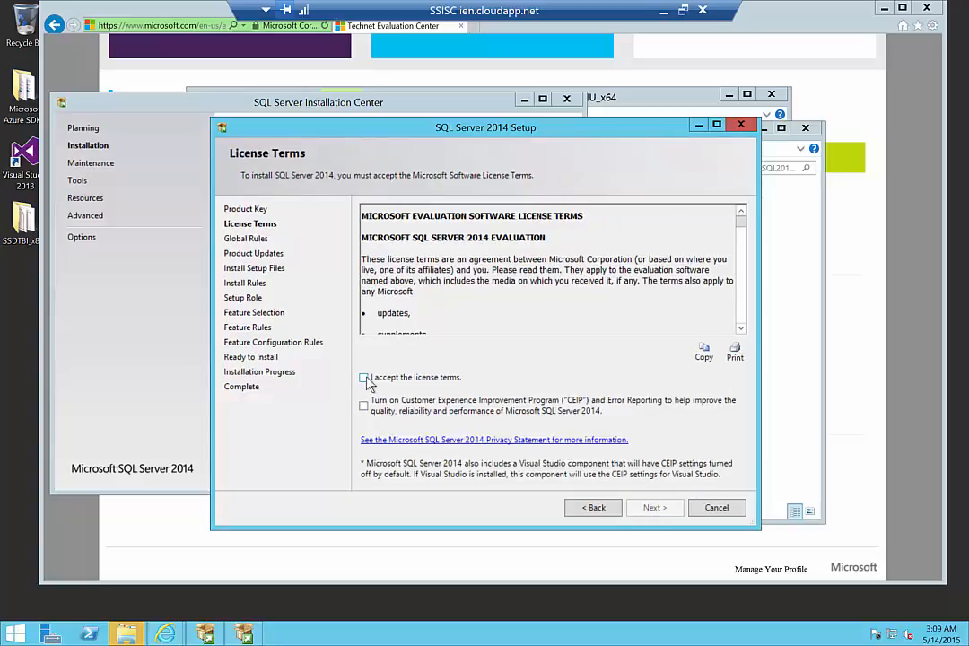
left_click(365, 379)
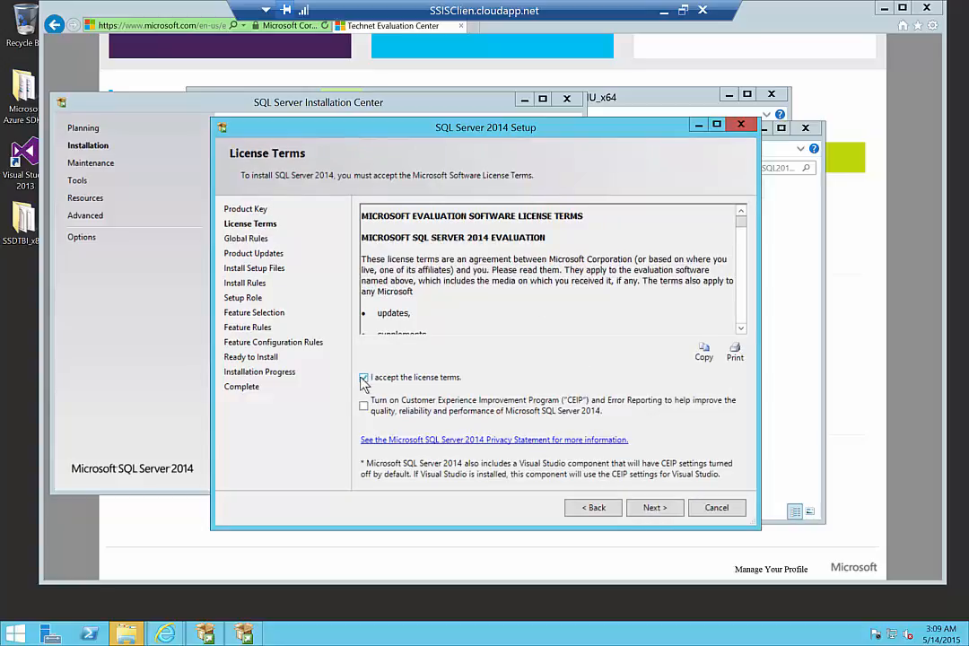
left_click(651, 508)
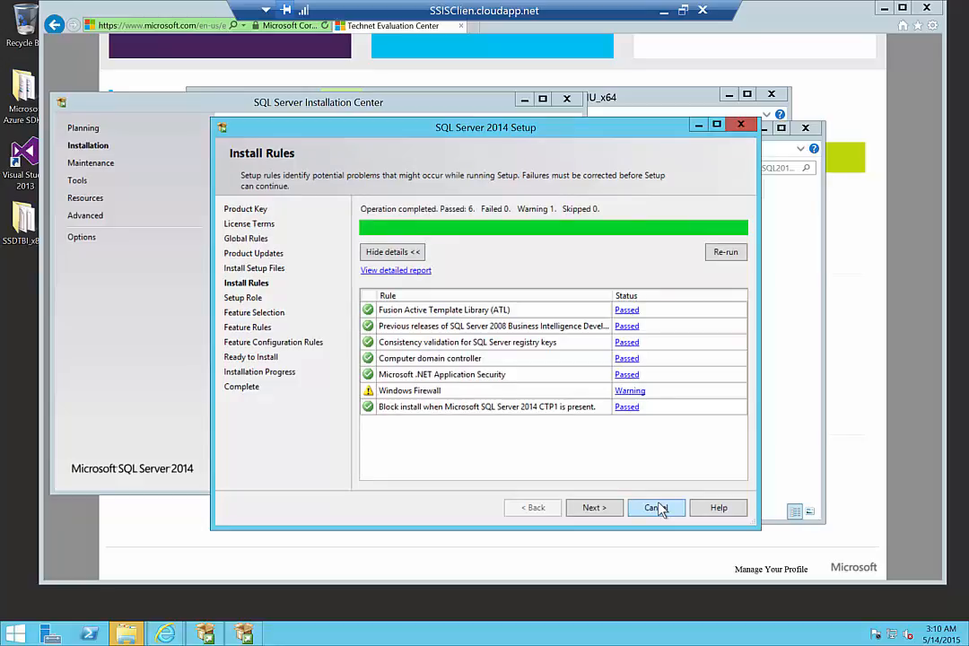
left_click(594, 508)
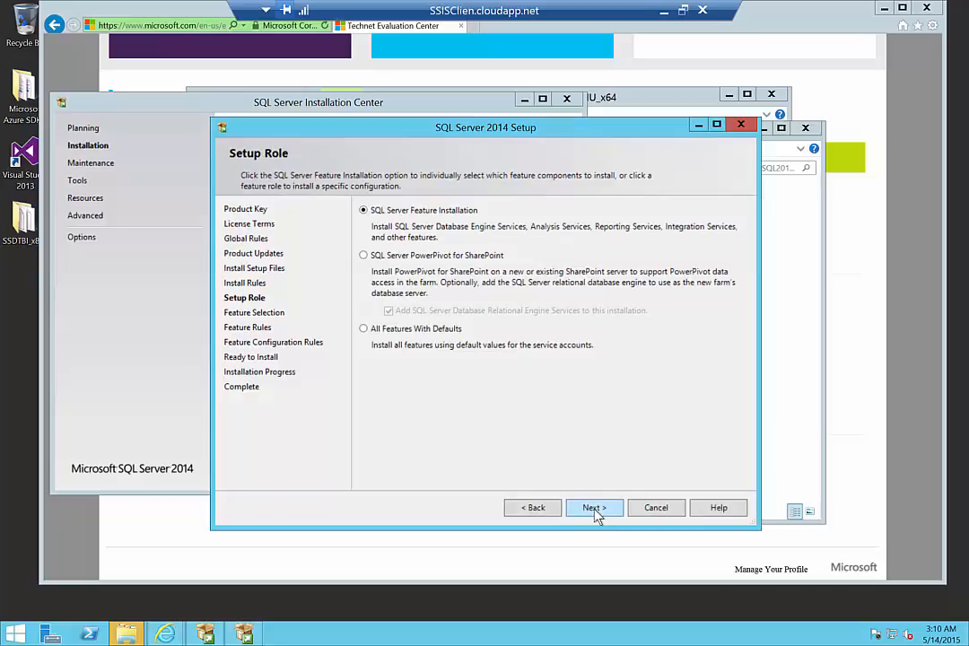
left_click(595, 508)
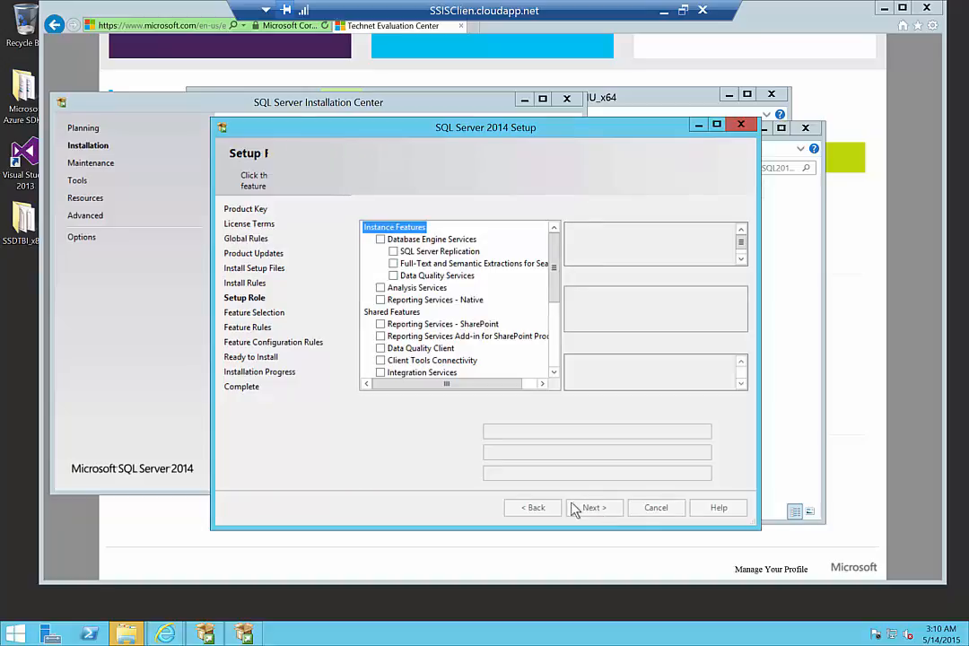
- Select Database Engine Services, Analysis Services, Reporting Services - Native, Integration Services, and Management Tools Basic and Complete for installation
left_click(381, 241)
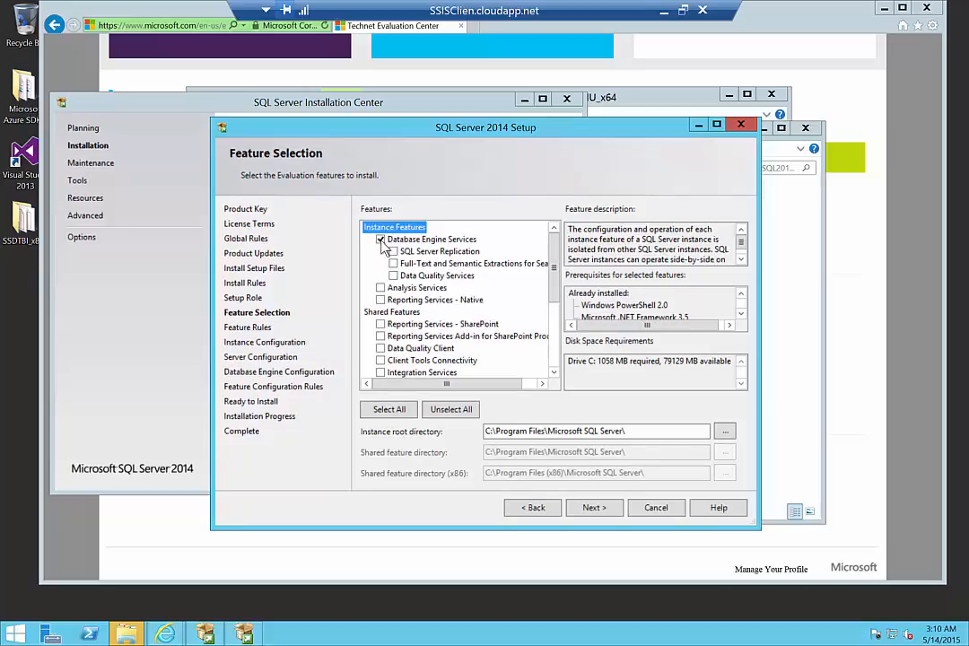
left_click(381, 288)
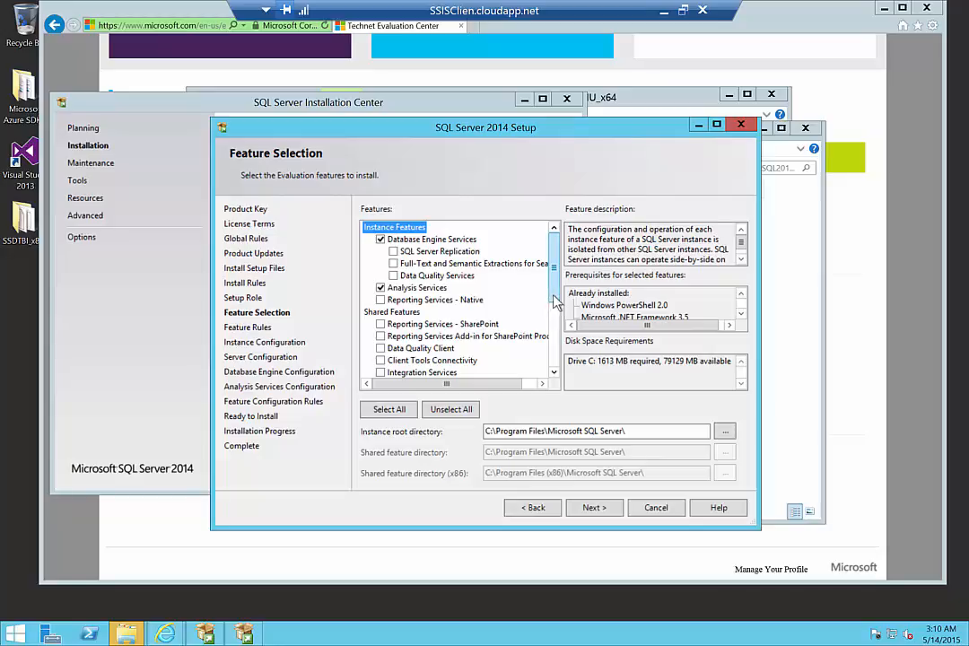
left_click_drag(554, 299, 551, 330)
left_click(381, 312)
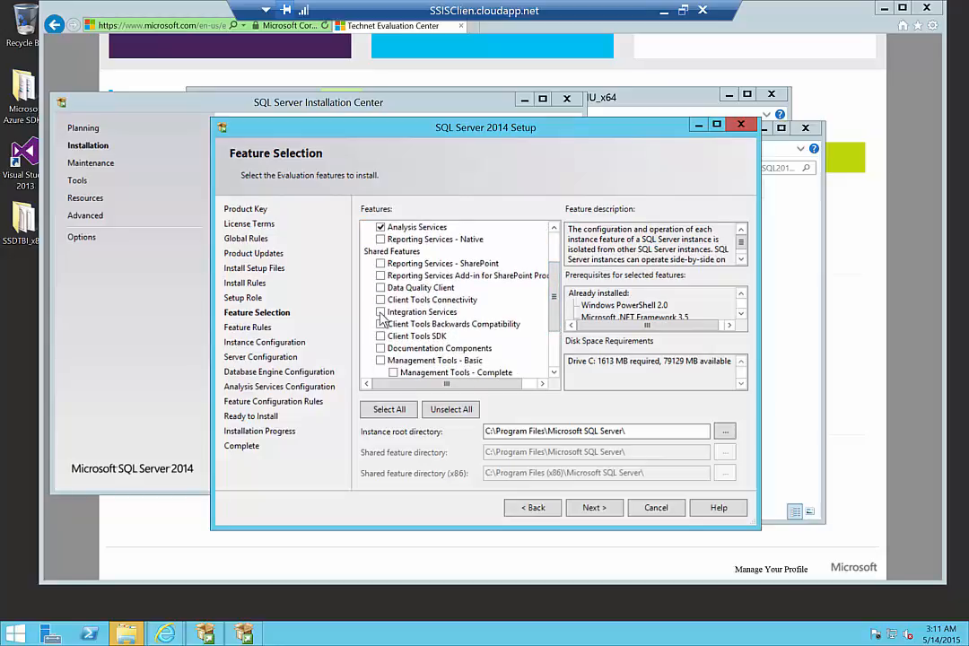
left_click(380, 360)
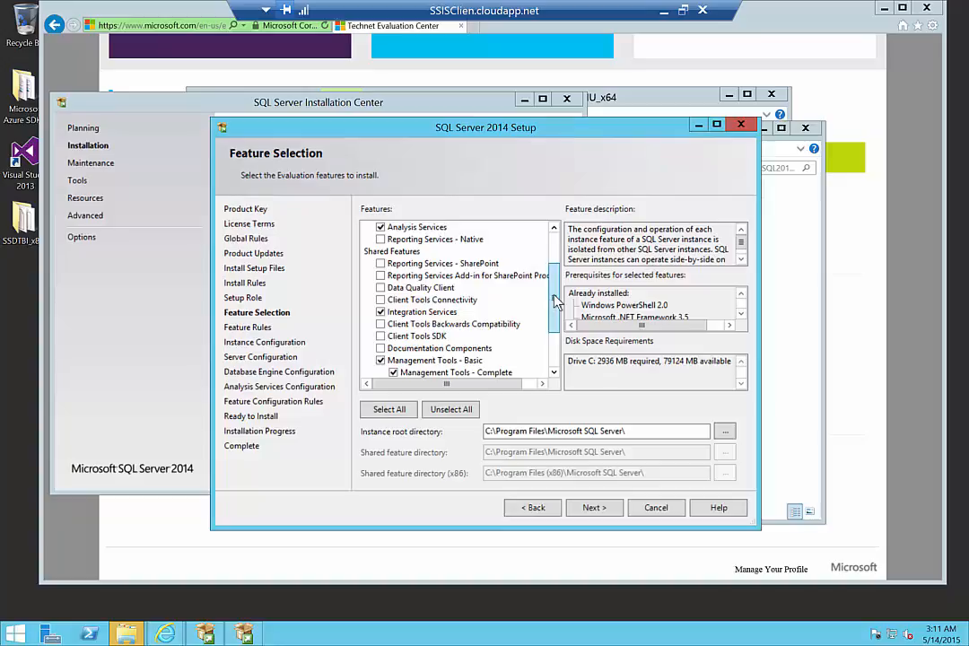
left_click(382, 241)
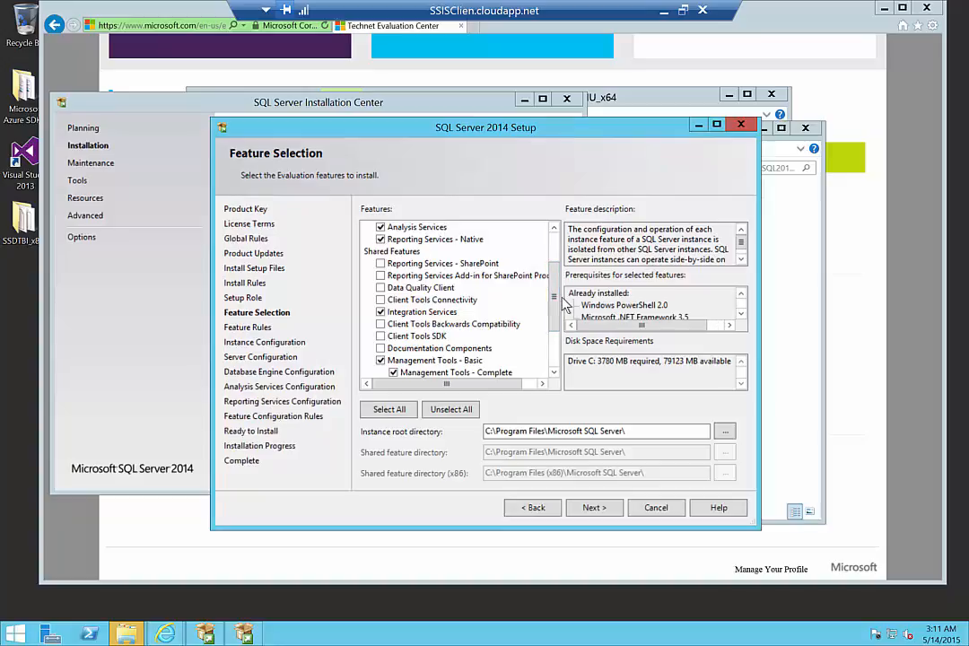
left_click_drag(557, 306, 536, 348)
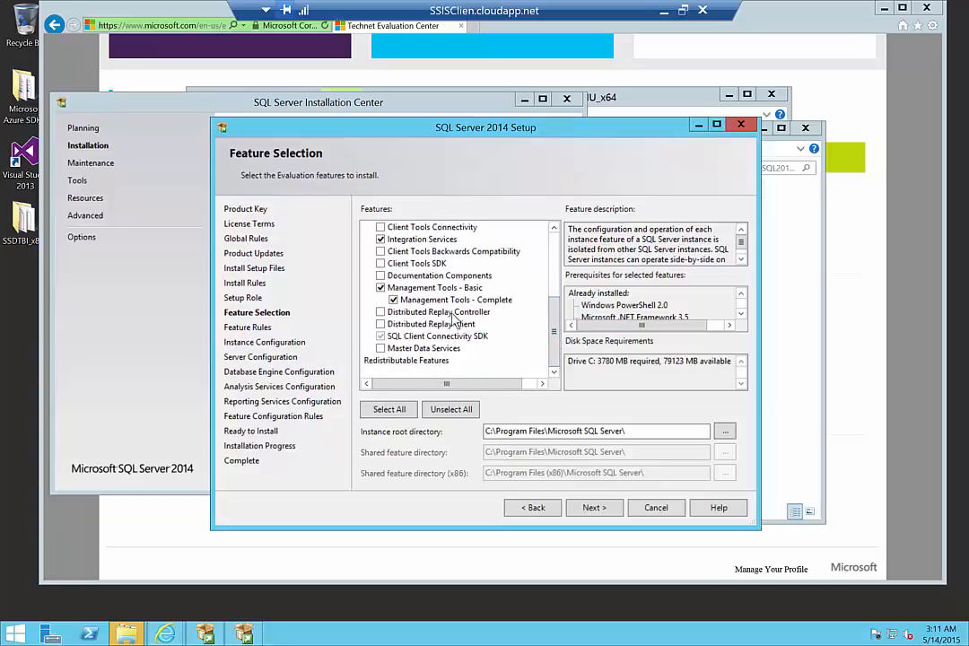
- Proceed with the selected features and set up SQL Server as the default instance with instance ID MSSQLSERVER
left_click(599, 512)
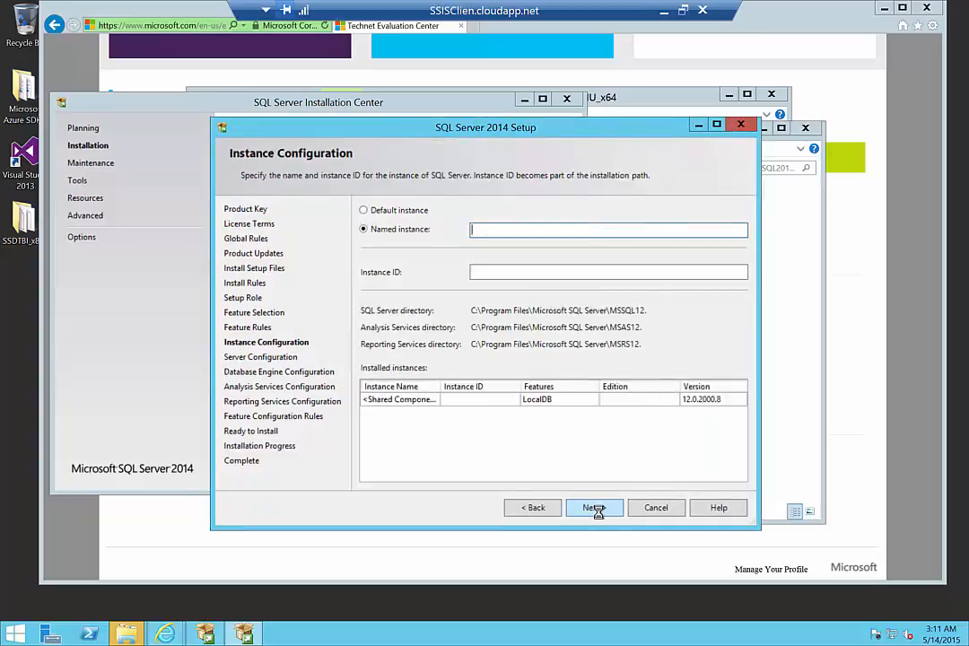
left_click(364, 210)
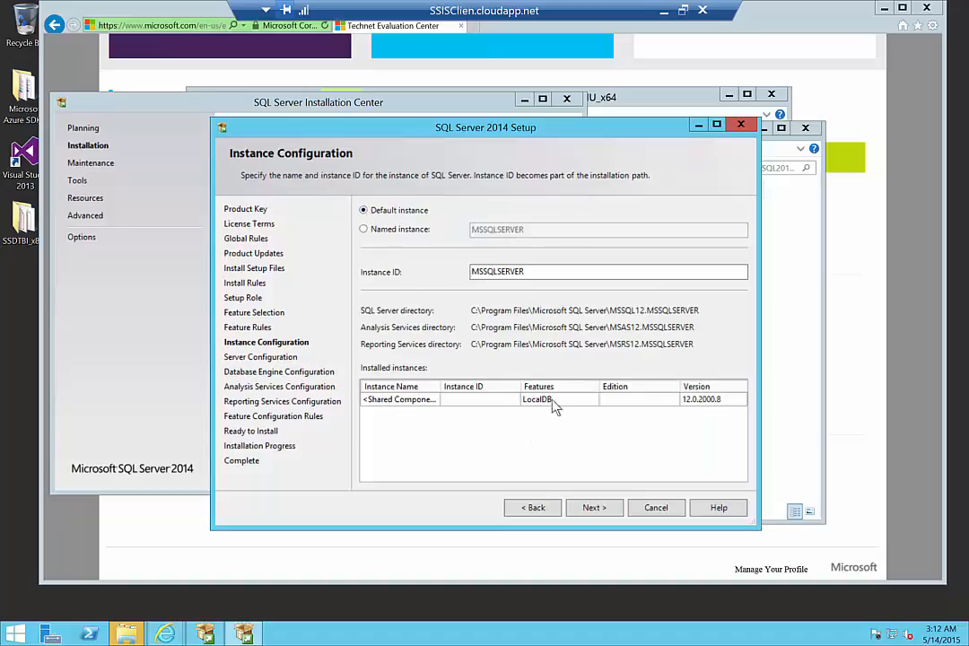
left_click(591, 508)
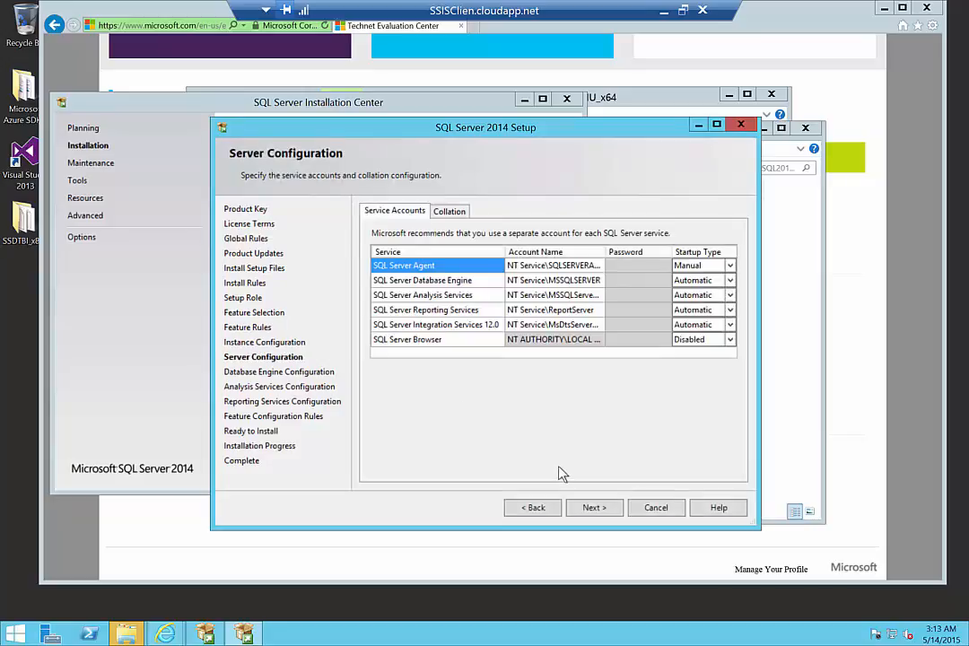
- Set the SQL Server Agent service's startup type to Automatic and continue to the Database Engine configuration
left_click(730, 267)
left_click(731, 267)
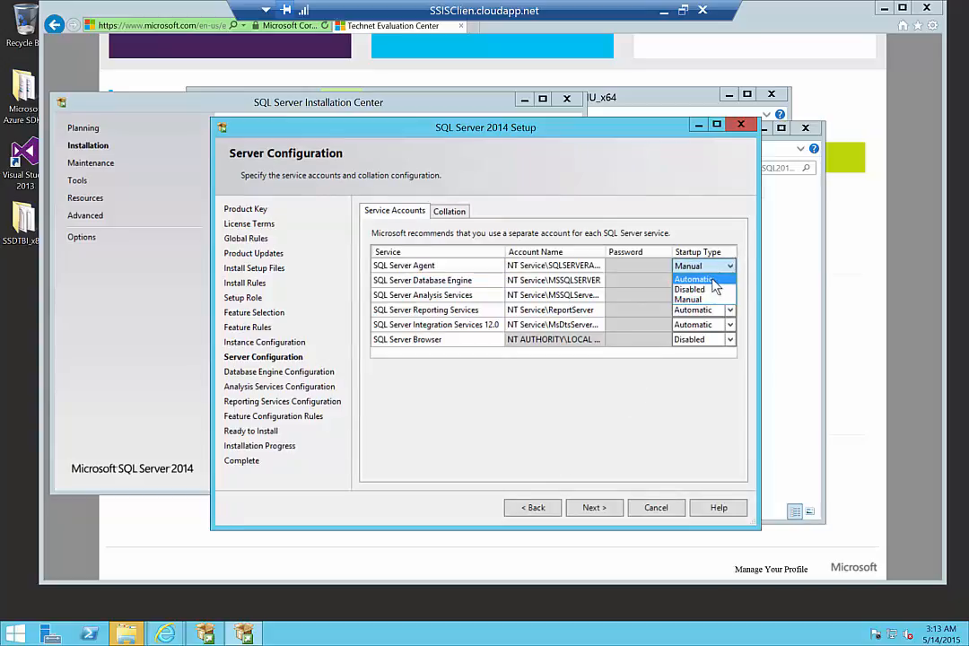
left_click(709, 279)
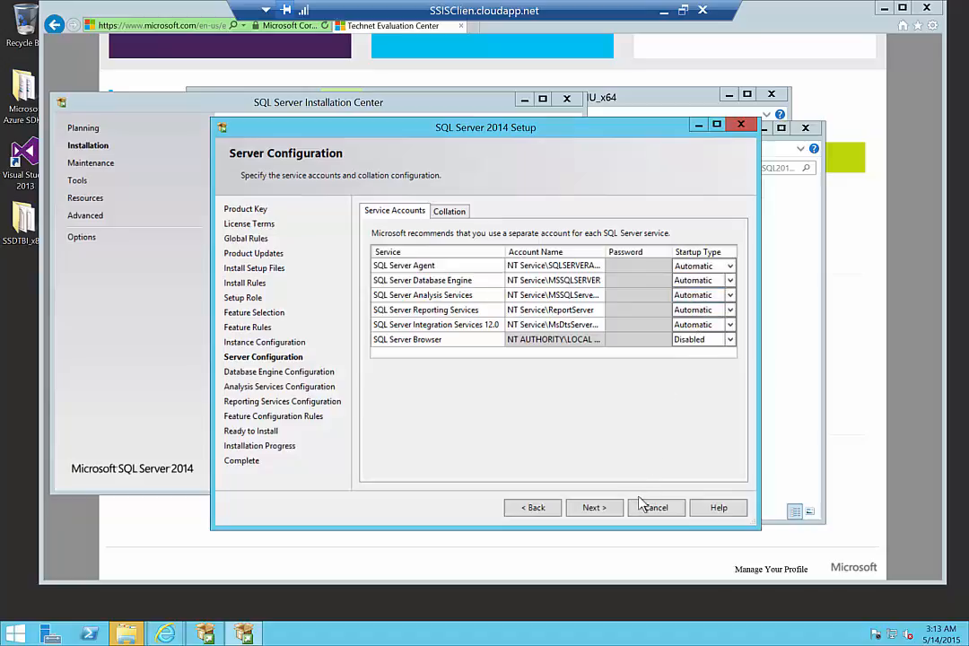
left_click(596, 507)
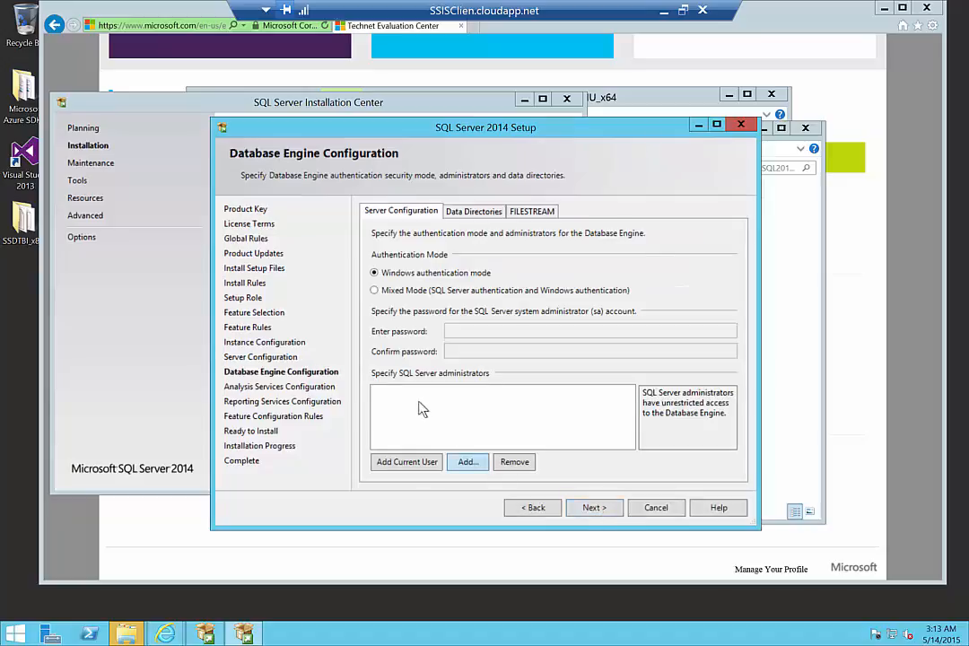
- Add the current user as SQL Server administrator and enable Mixed Mode authentication, entering and confirming the sa account password
left_click(407, 463)
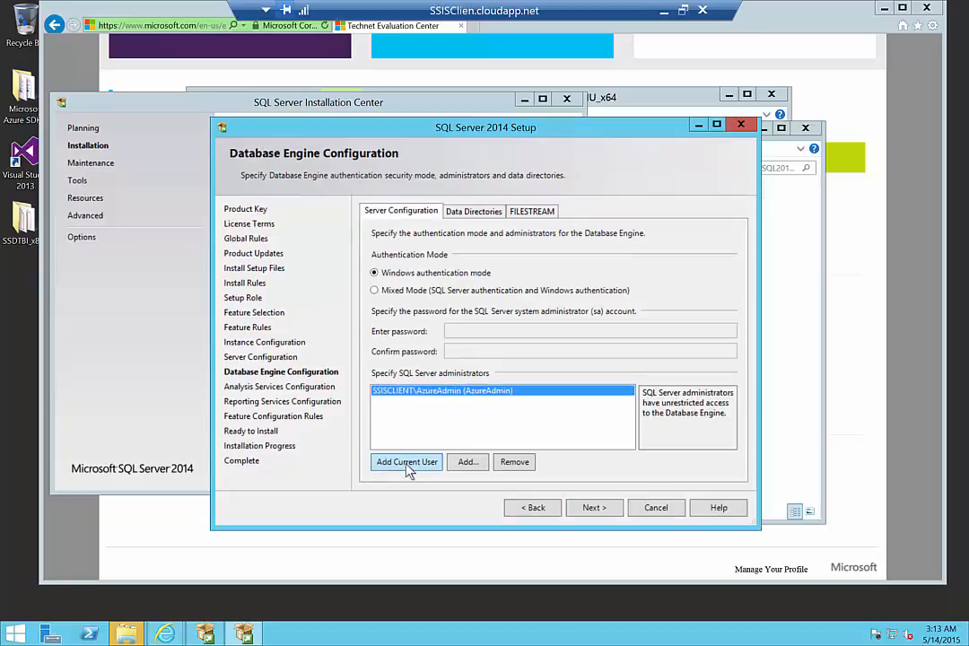
left_click(375, 291)
left_click(469, 330)
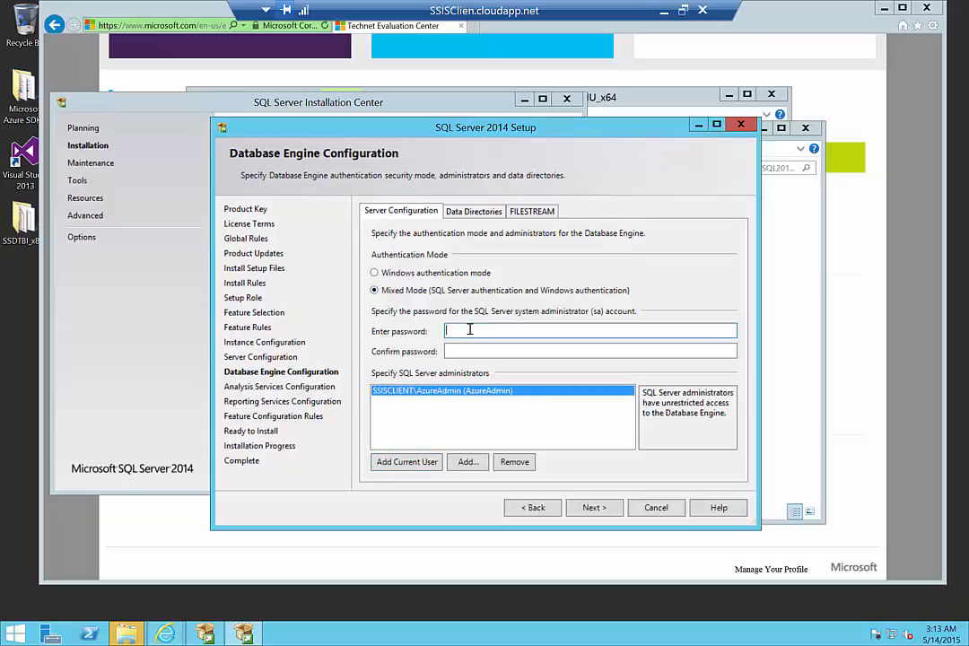
type("•••••••••••")
key("Tab")
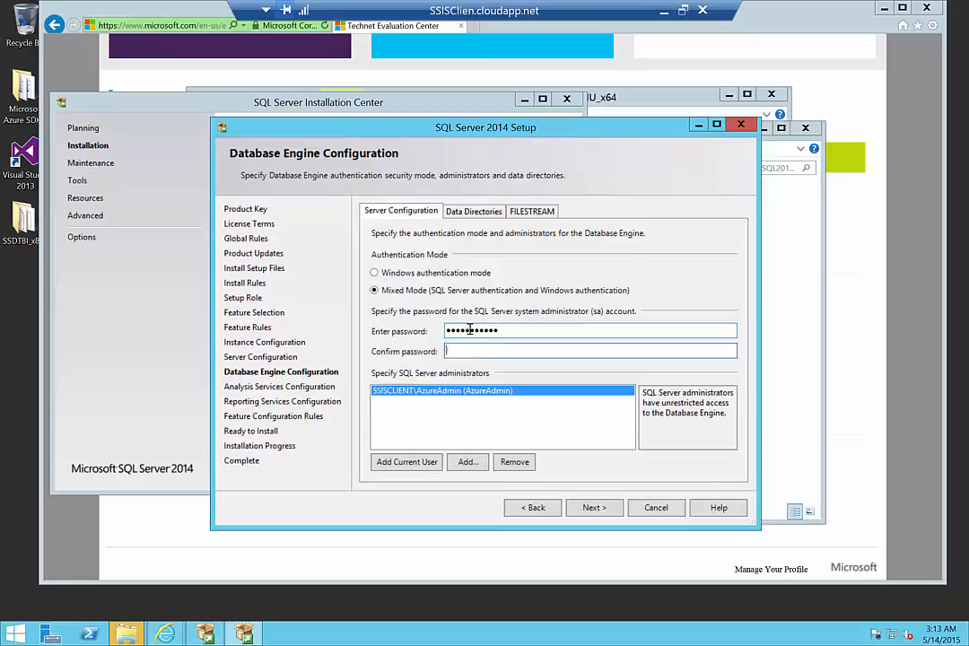
type("•••••••••••")
left_click(595, 510)
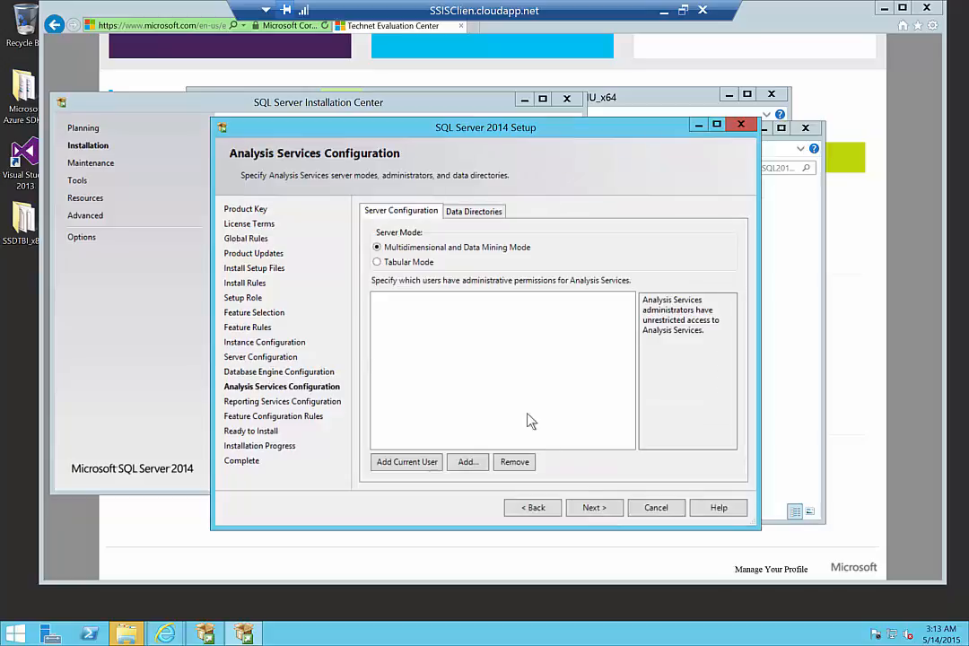
- Configure Analysis Services in Tabular Mode with the current user as administrator and continue setup
left_click(378, 262)
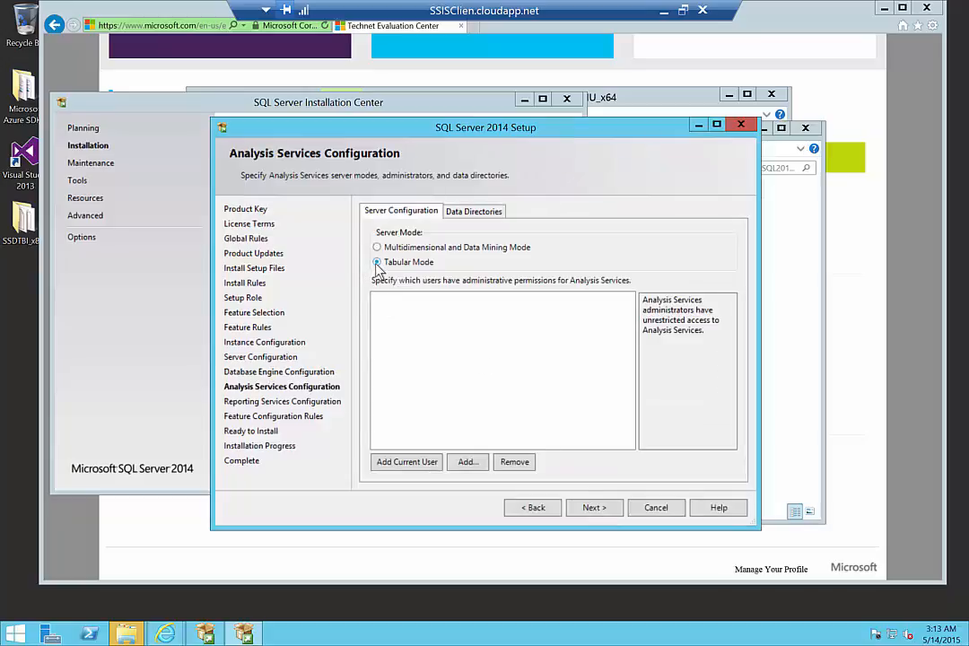
left_click(404, 462)
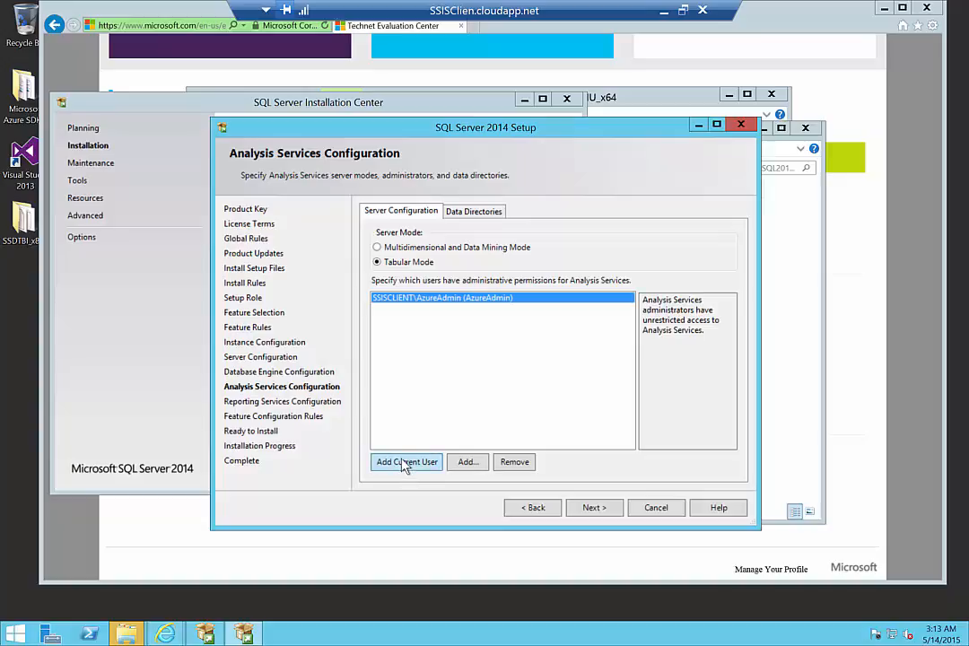
left_click(599, 508)
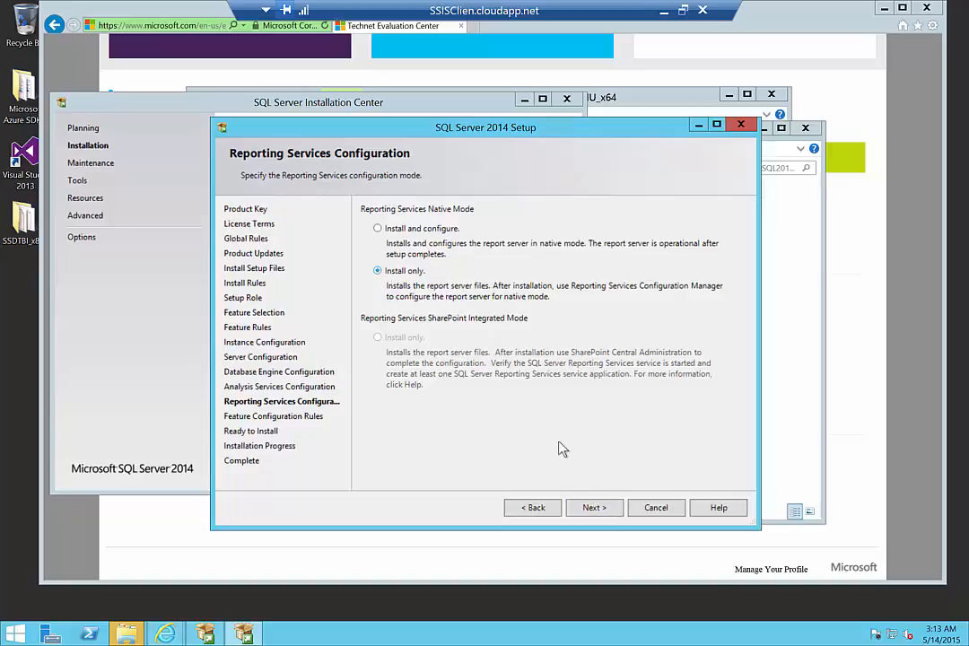
- Keep Reporting Services Native Mode on Install only and start the SQL Server 2014 installation
left_click(599, 517)
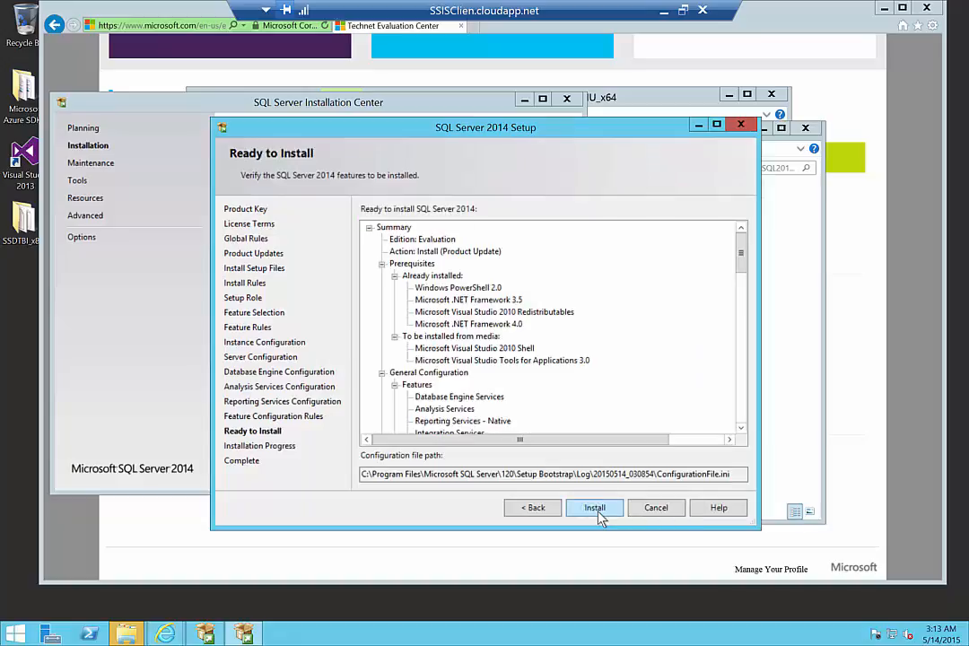
left_click(596, 511)
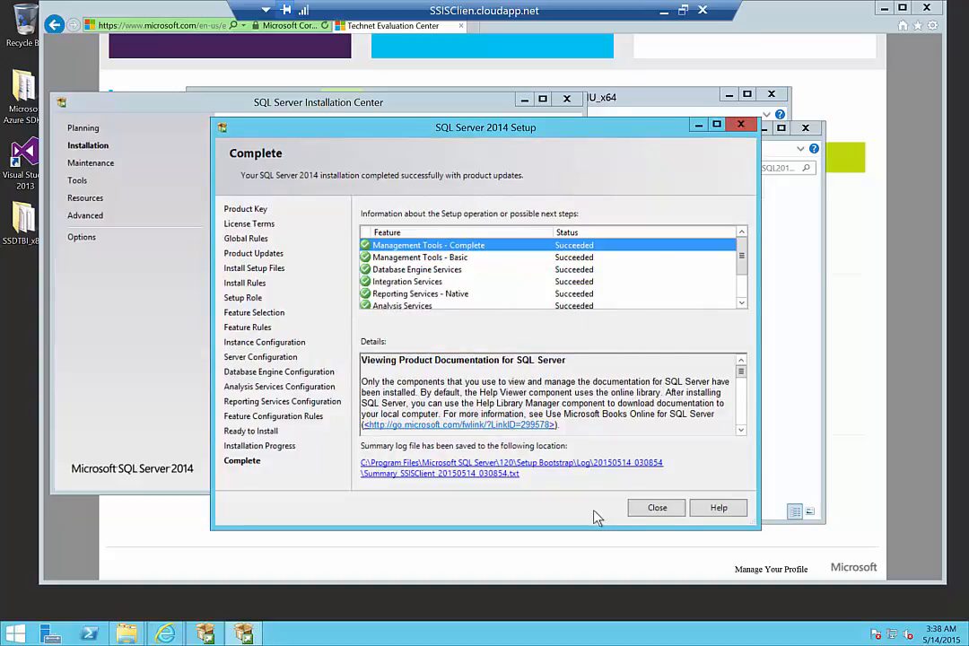
- Review the installed feature list, then close the setup wizard, Installation Center, DVD drive windows, download list and browser
left_click(743, 291)
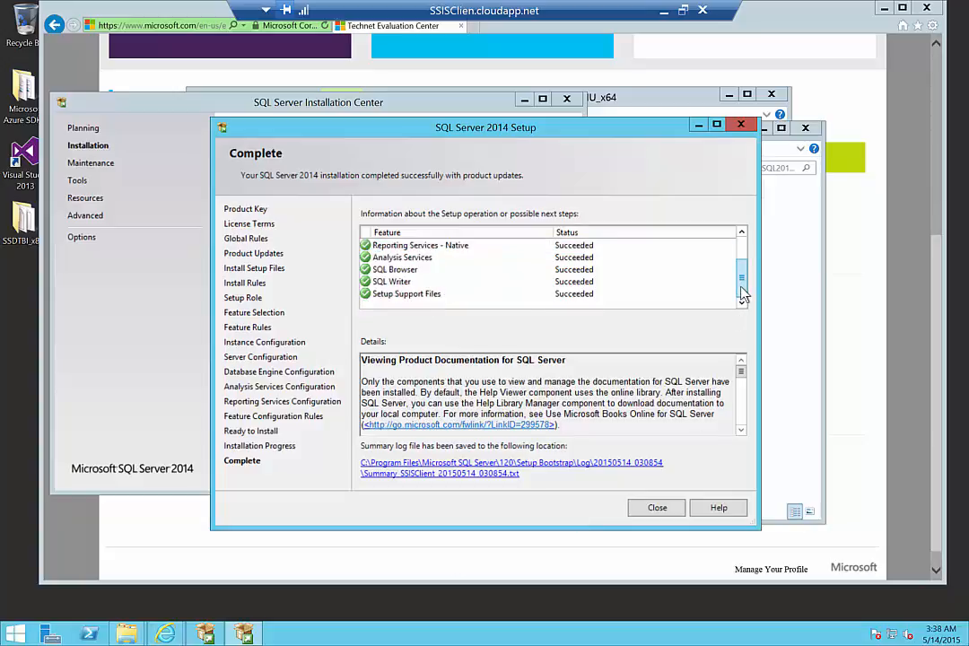
left_click(658, 508)
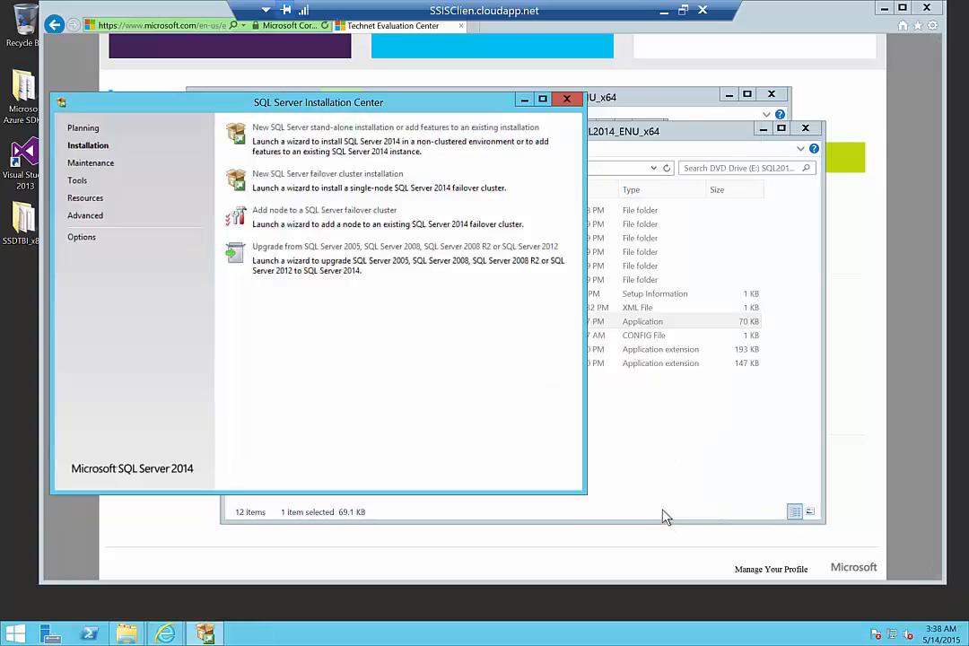
left_click(566, 100)
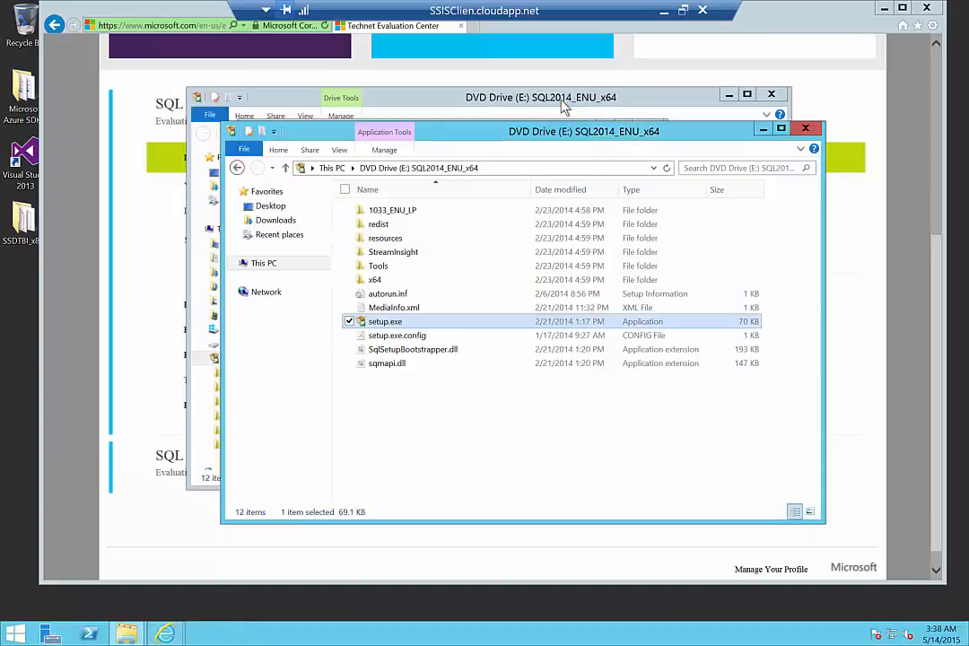
left_click(806, 130)
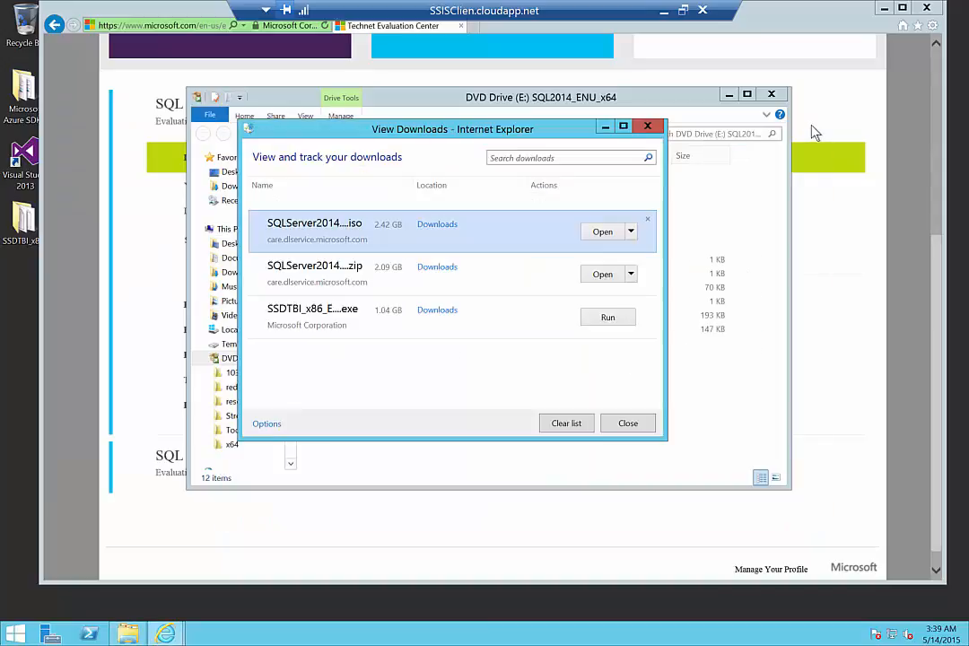
left_click(627, 426)
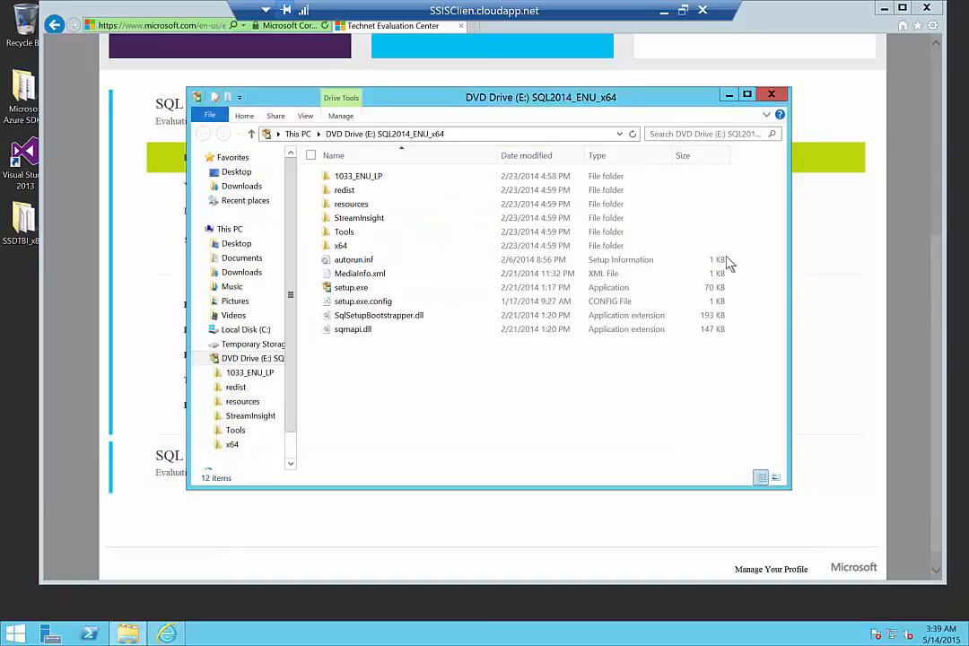
left_click(772, 95)
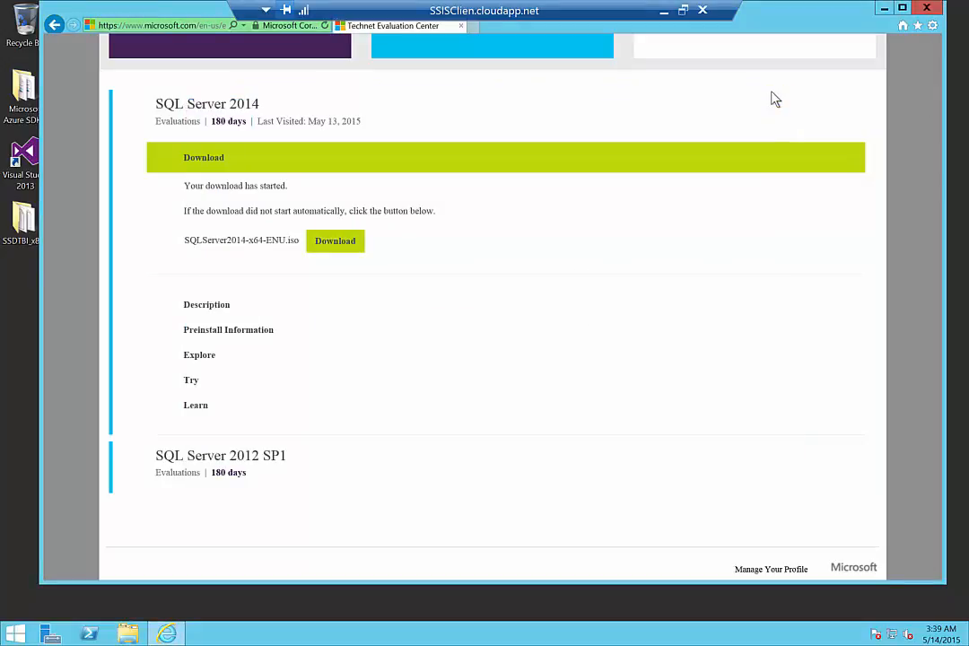
left_click(931, 9)
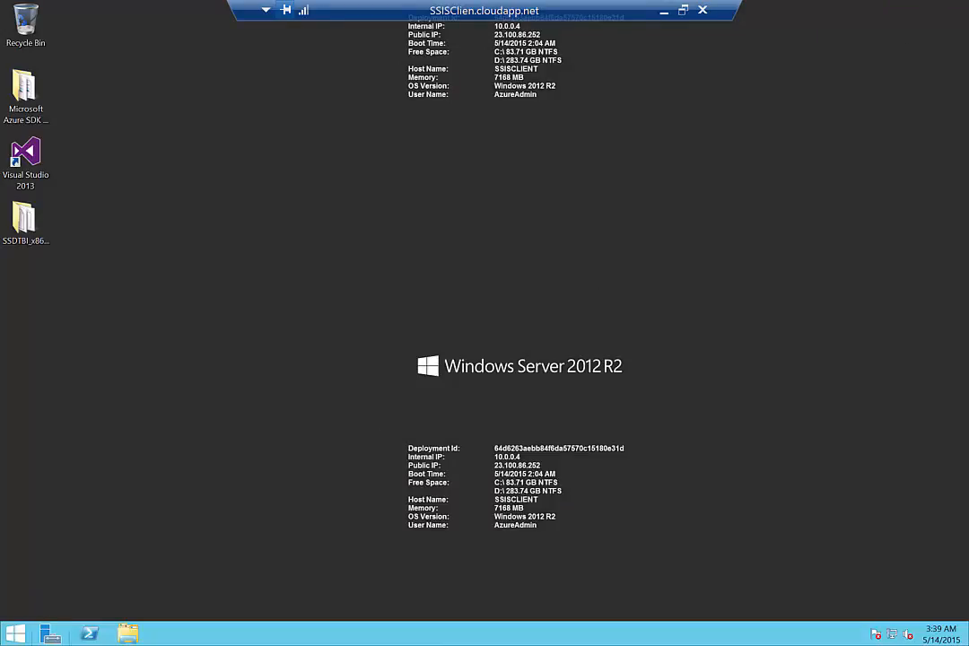
- Find and open SQL Server 2014 Management Studio and connect to the SSISCLIENT Database Engine with Windows Authentication
left_click(13, 636)
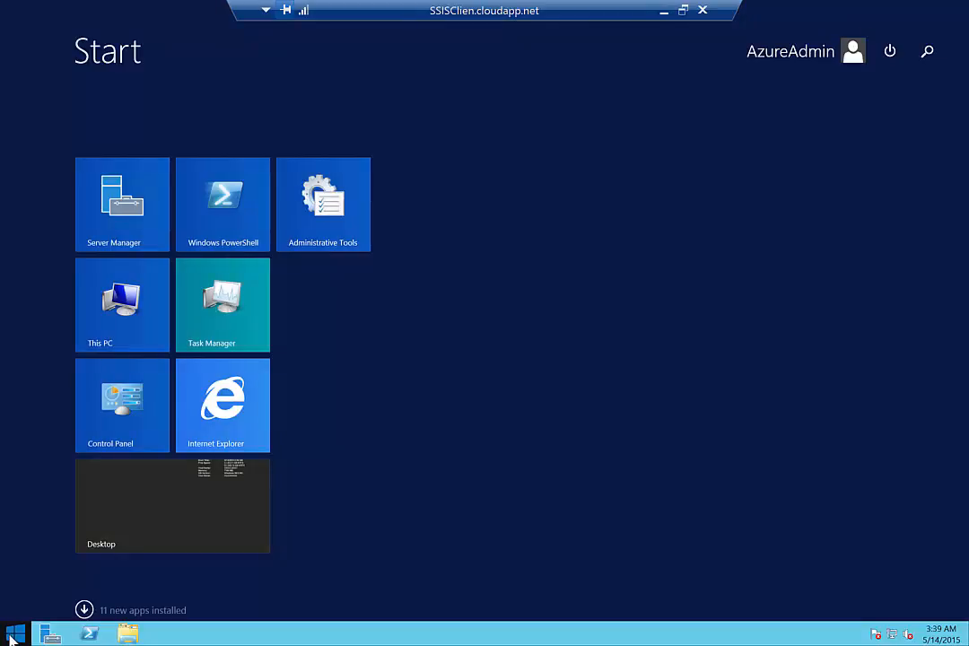
type("sql server")
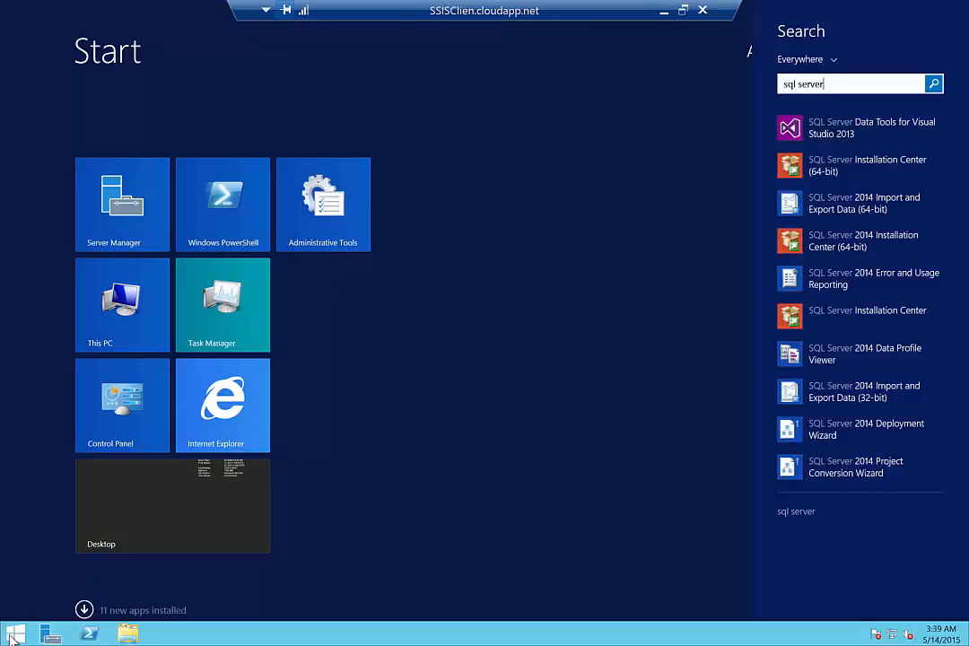
type(" 2014 management")
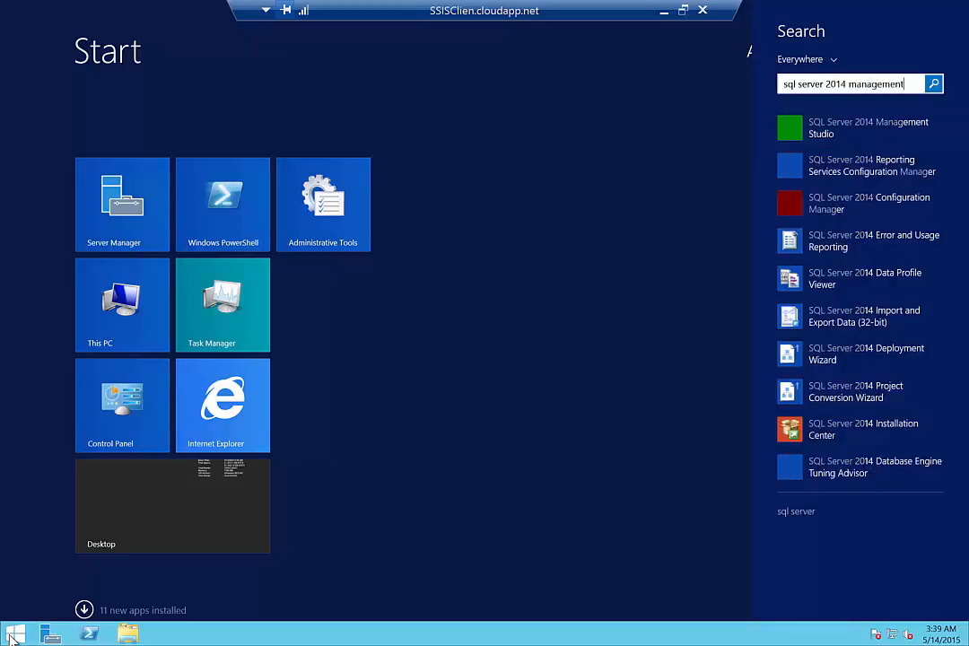
left_click(822, 130)
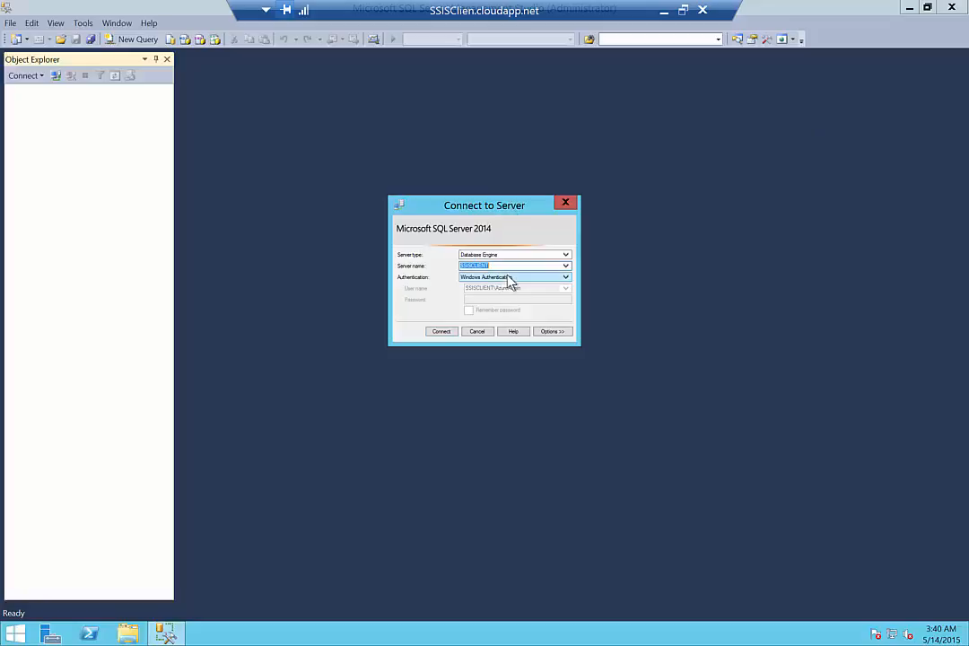
left_click(440, 332)
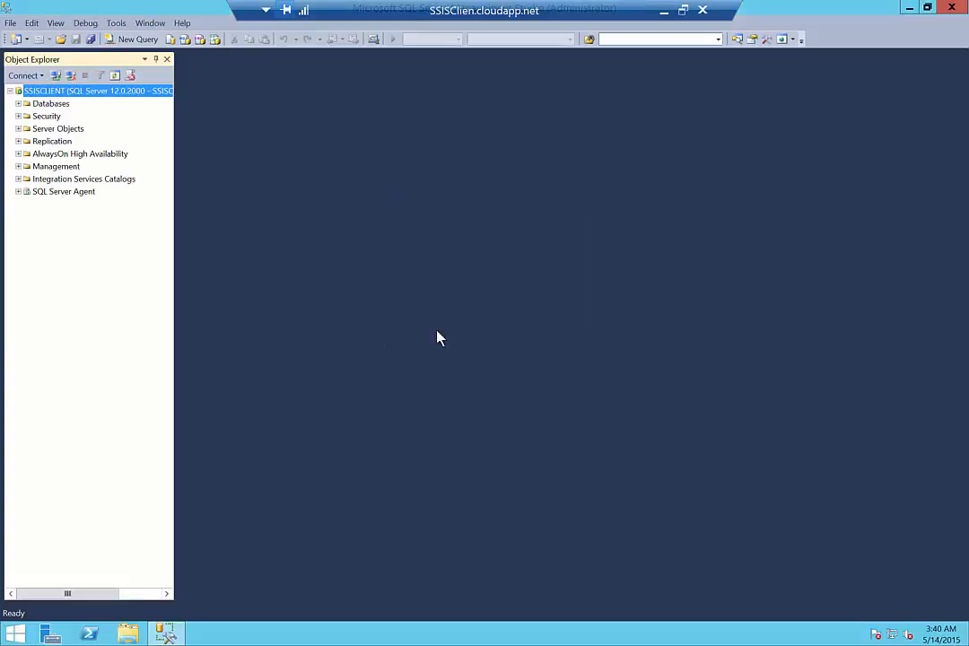
- Widen Object Explorer and examine the system databases, the Integration Services Catalogs and the SQL Server Agent's Jobs folder
left_click_drag(178, 246, 254, 247)
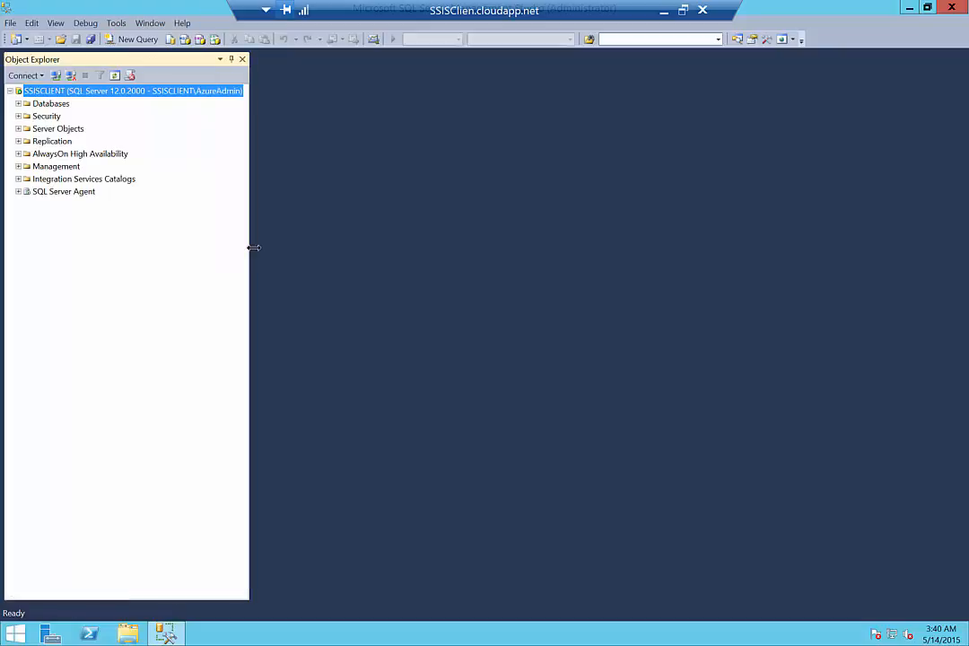
left_click(18, 104)
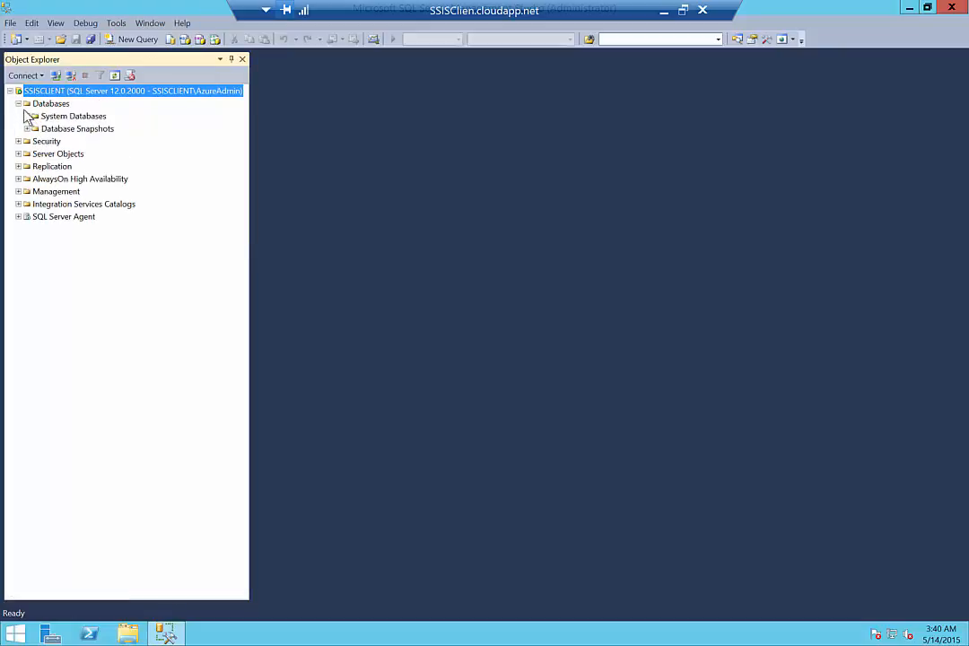
left_click(27, 117)
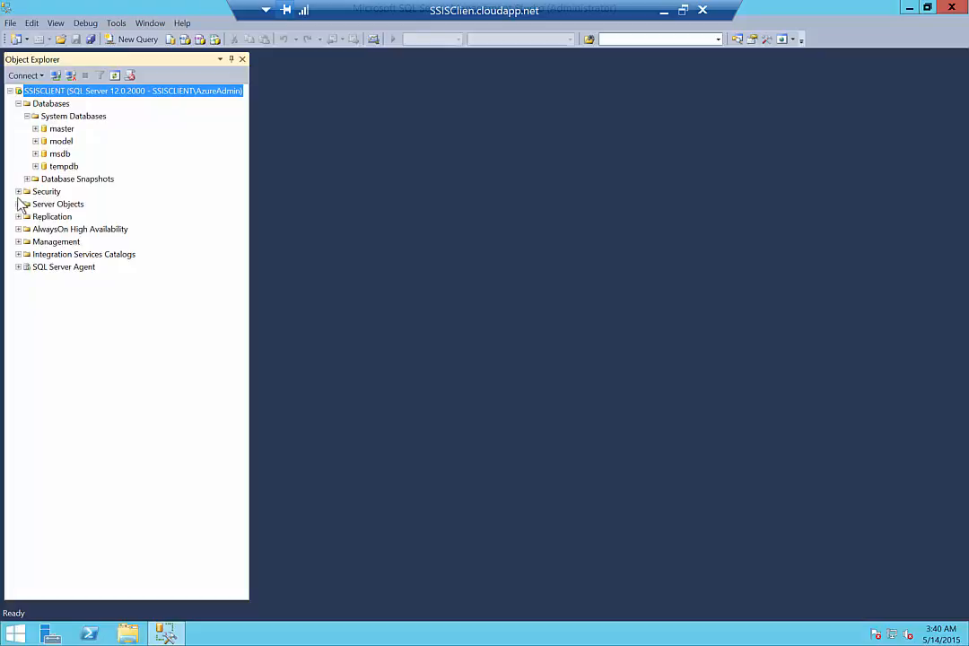
left_click(18, 255)
left_click(45, 257)
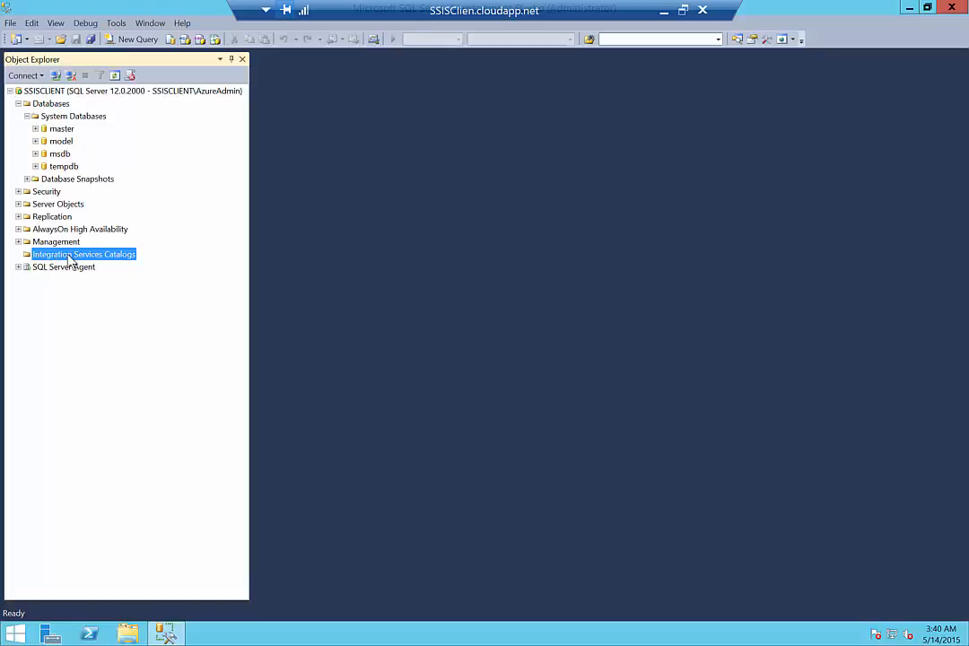
left_click(18, 267)
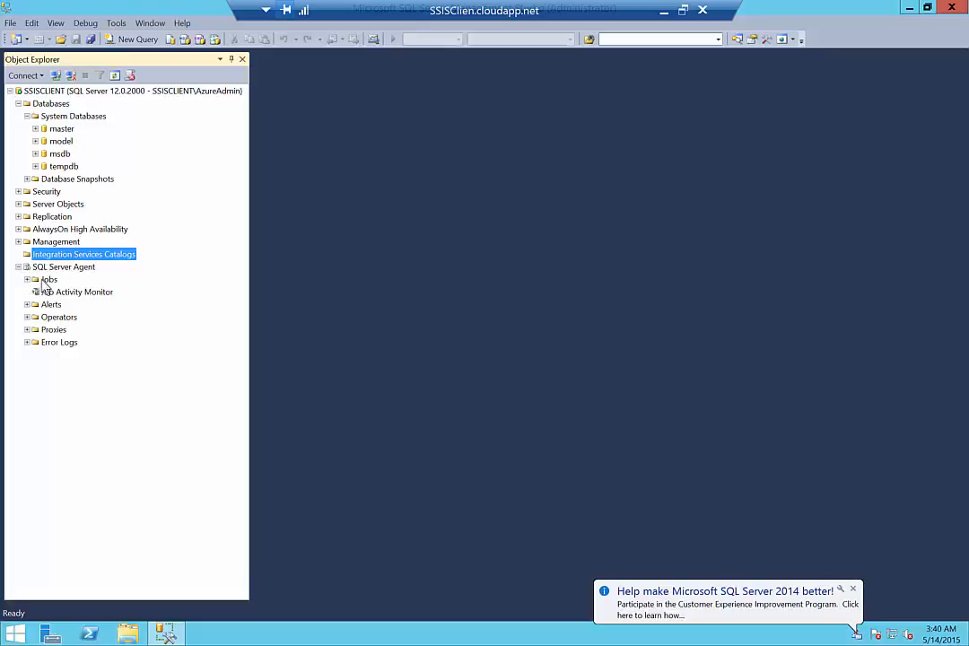
left_click(45, 280)
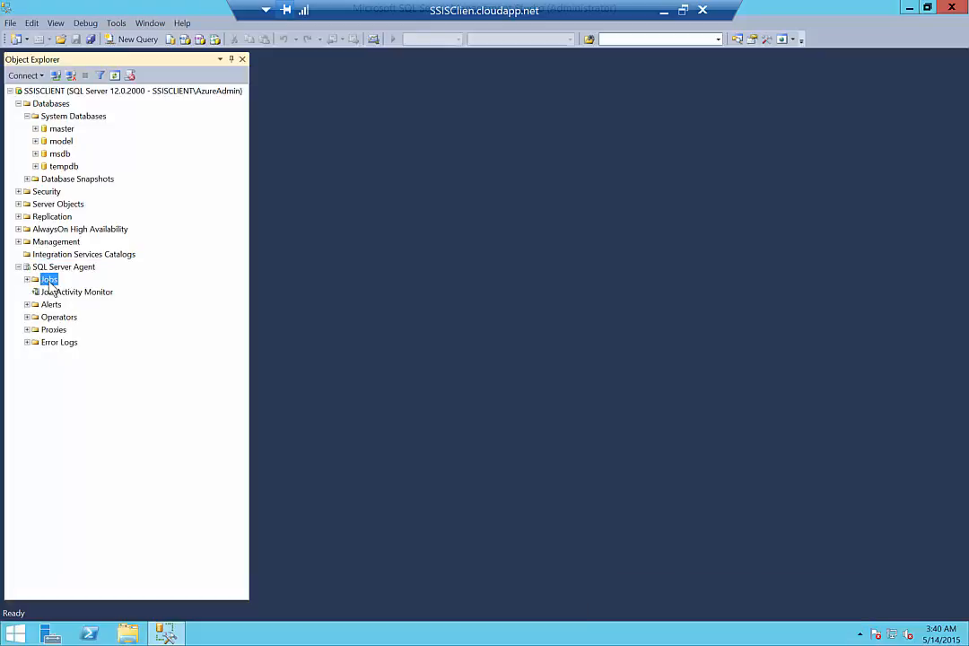